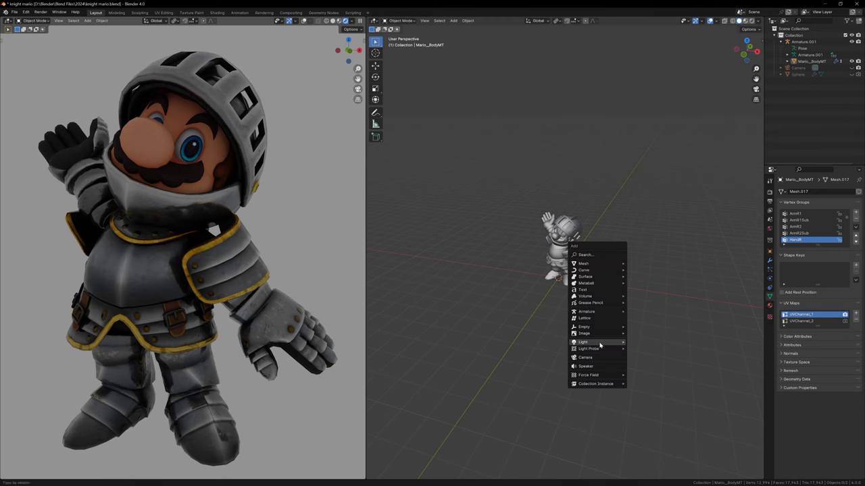
# Add a Sun light to the knight scene, rotate it, and duplicate it into more angled suns
pyautogui.click(637, 315)
pyautogui.press('r')
pyautogui.moveTo(564, 257); pyautogui.dragTo(581, 246, button='middle')
pyautogui.hotkey('shift', 'd')
pyautogui.hotkey('shift', 'd')
pyautogui.press('r')
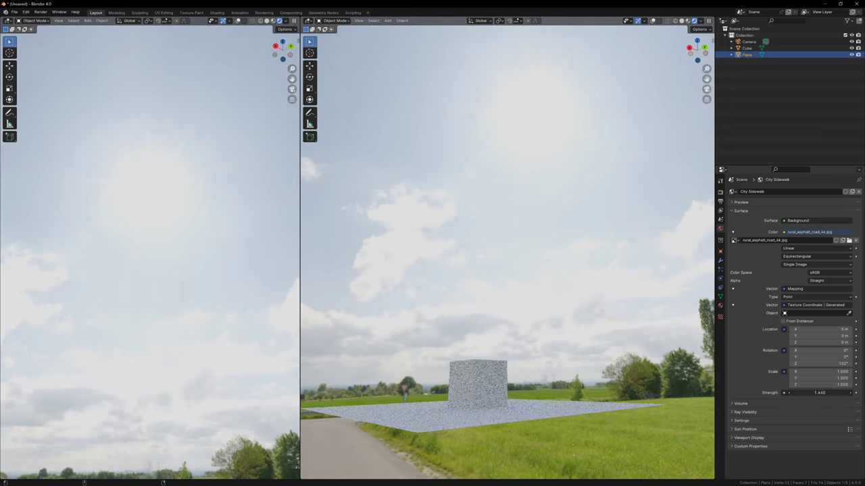
# Lower the world Strength to 0.750, then raise it slightly
pyautogui.moveTo(810, 392); pyautogui.dragTo(781, 392)
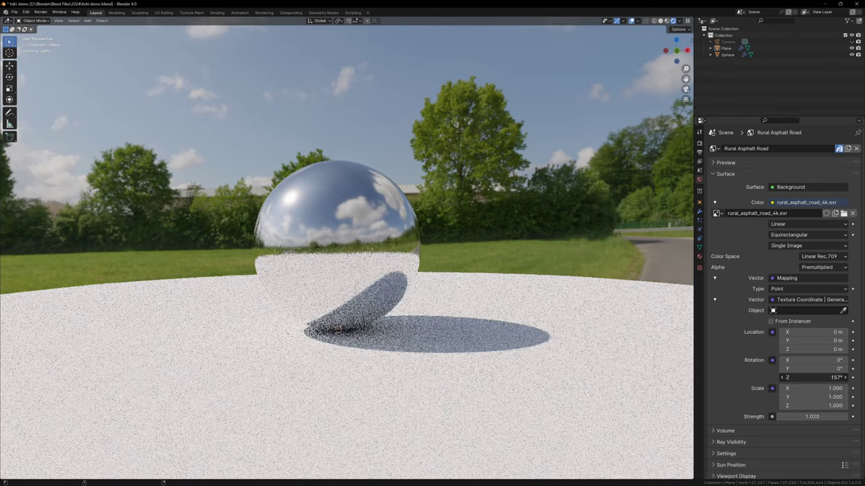
pyautogui.moveTo(814, 377); pyautogui.dragTo(864, 378)
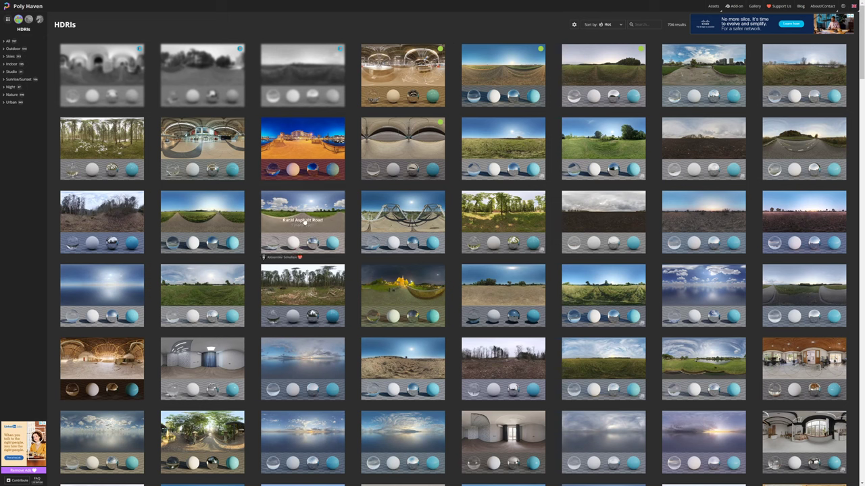
# Open the Rural Asphalt Road HDRI from the Poly Haven HDRIs grid
pyautogui.click(302, 221)
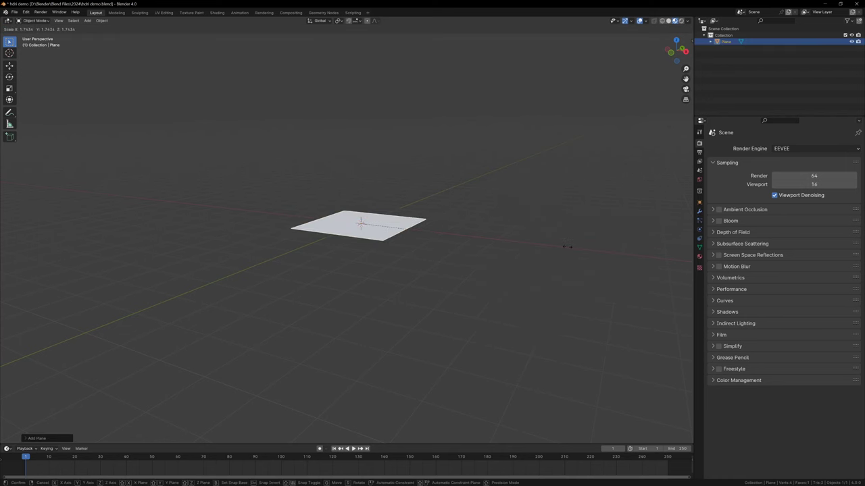
# Enlarge the plane, add a UV sphere raised 1 unit, and give it a Metallic 1.0 material
pyautogui.click(506, 233)
pyautogui.hotkey('shift', 'a')
pyautogui.moveTo(473, 233)
pyautogui.click(516, 253)
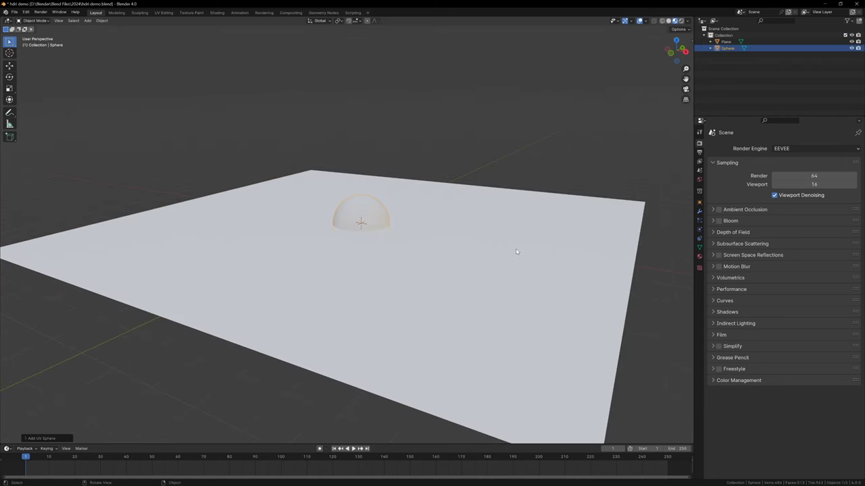
pyautogui.write('gz1')
pyautogui.press('Return')
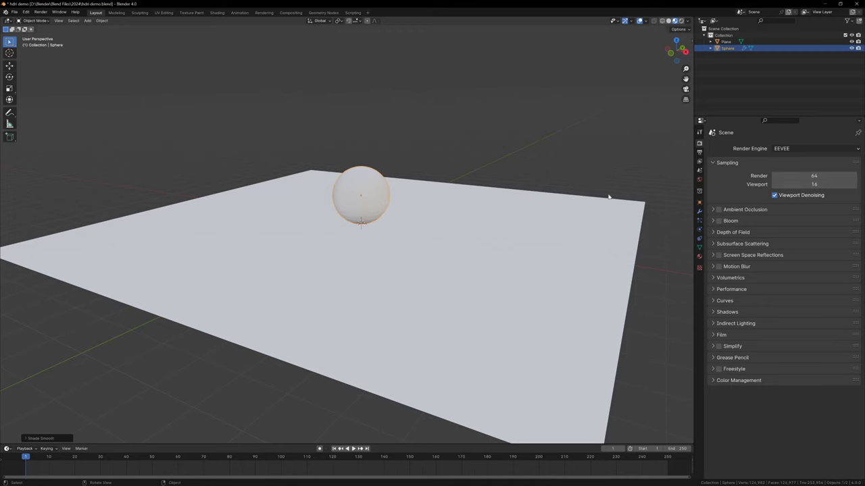
pyautogui.click(699, 257)
pyautogui.click(788, 183)
pyautogui.moveTo(784, 264); pyautogui.dragTo(801, 276)
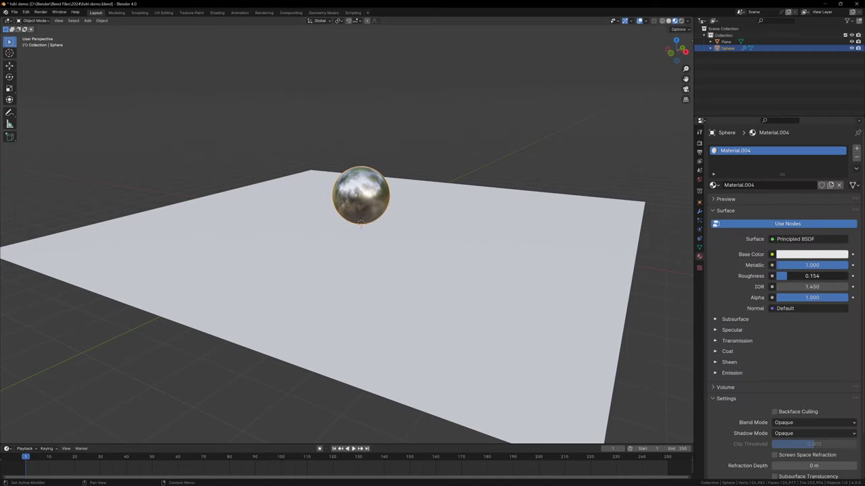
# Switch to Cycles with rendered shading and set the world colour to purple
pyautogui.click(699, 143)
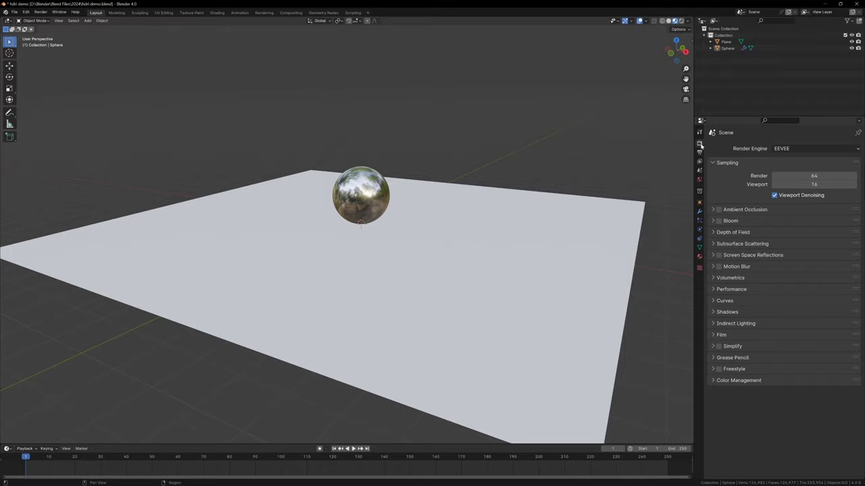
pyautogui.click(787, 148)
pyautogui.click(783, 178)
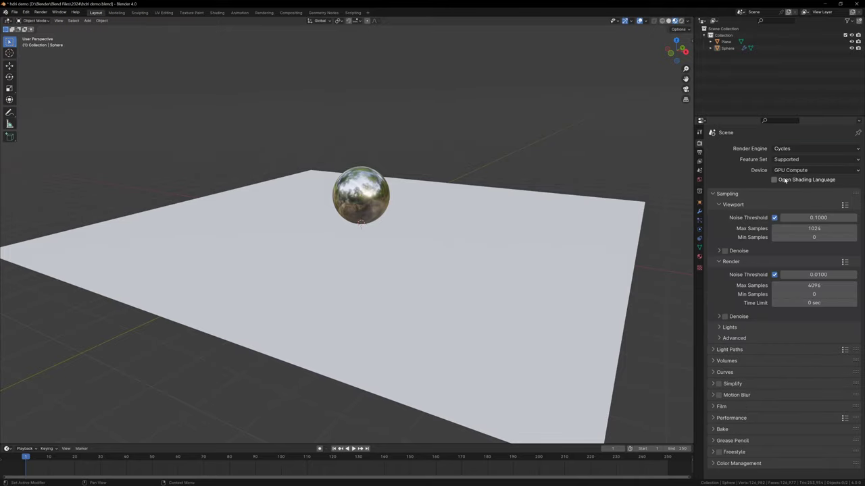
pyautogui.click(679, 21)
pyautogui.click(700, 180)
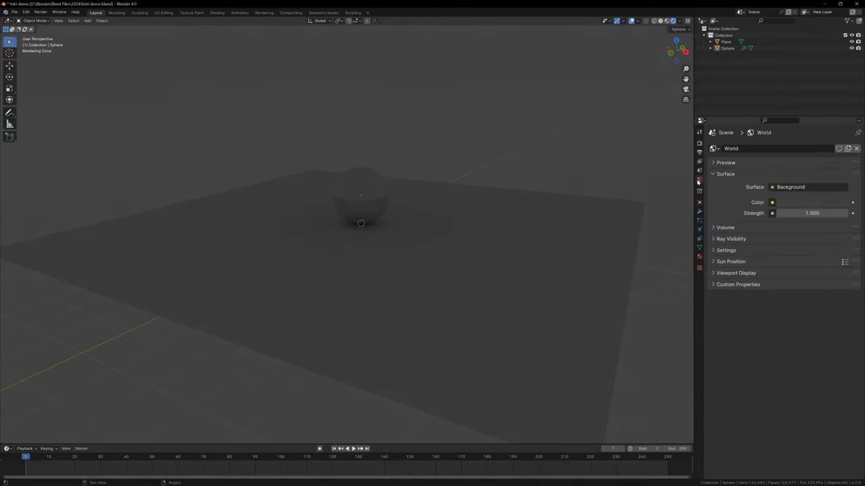
pyautogui.click(793, 204)
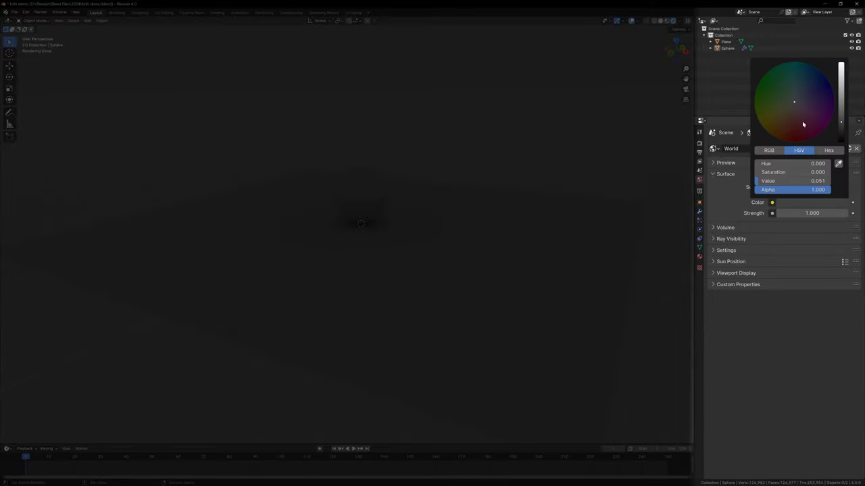
pyautogui.click(798, 88)
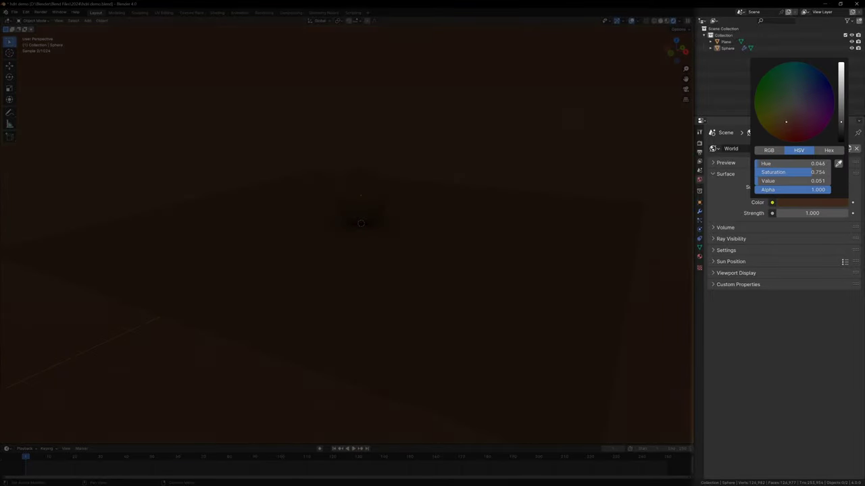
pyautogui.moveTo(786, 122); pyautogui.dragTo(807, 110)
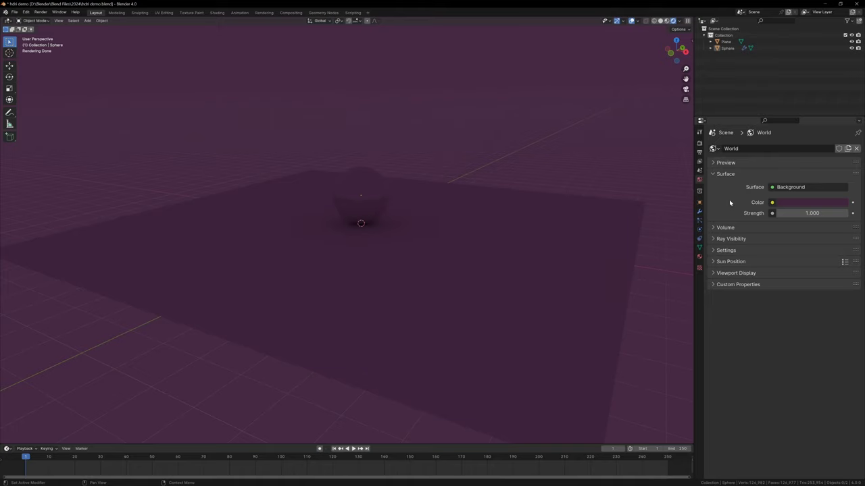
# Load rural_asphalt_road_4k.exr as the world's Environment Texture, with strength about 1.020
pyautogui.click(772, 203)
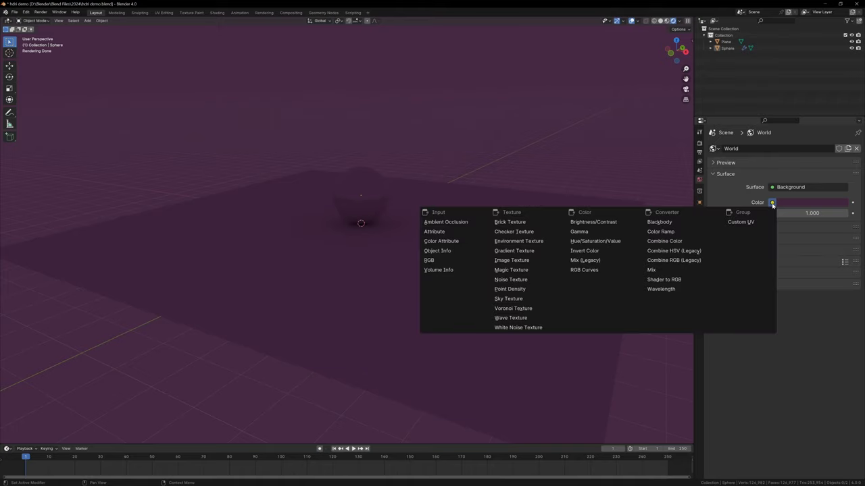
pyautogui.click(536, 241)
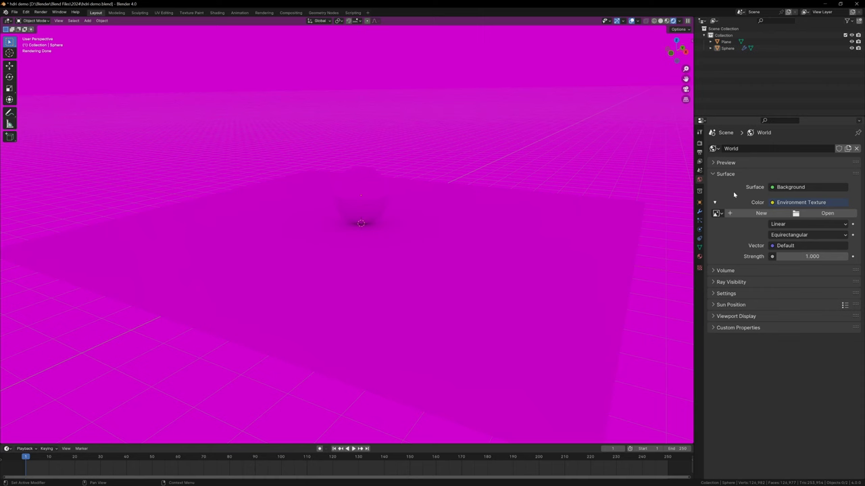
pyautogui.click(816, 214)
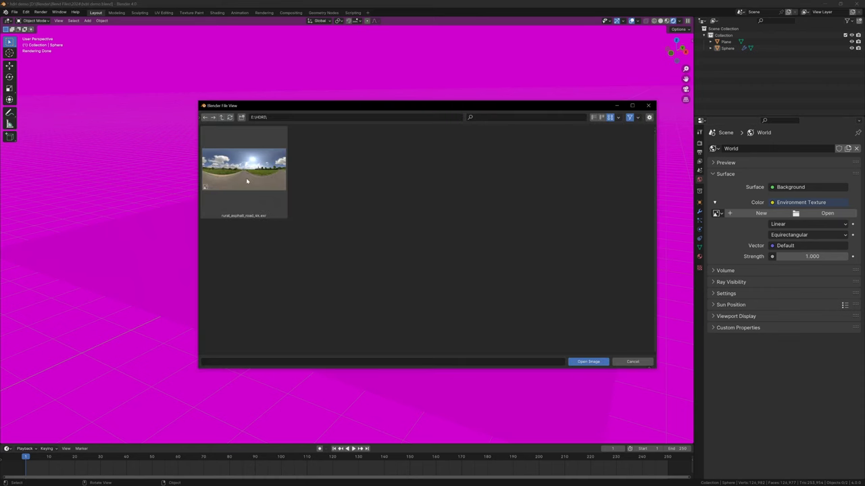
pyautogui.click(243, 172)
pyautogui.click(587, 361)
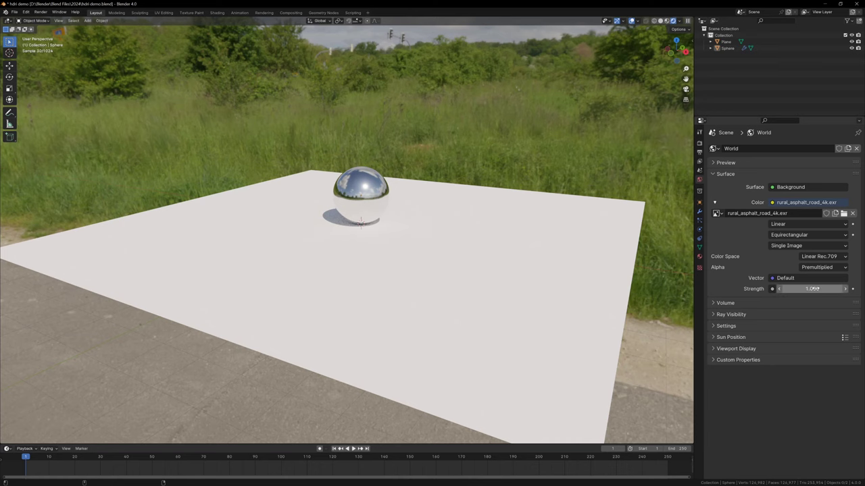
pyautogui.moveTo(814, 288)
pyautogui.mouseDown()
pyautogui.moveTo(784, 289)
pyautogui.moveTo(810, 288)
pyautogui.mouseUp()
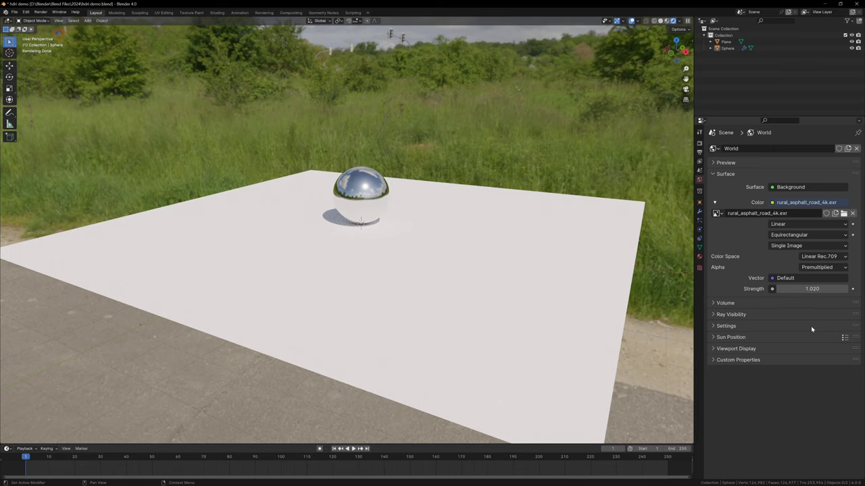
# Drive the HDRI through a Mapping node with Generated coordinates, rotated 120° on Z
pyautogui.click(777, 279)
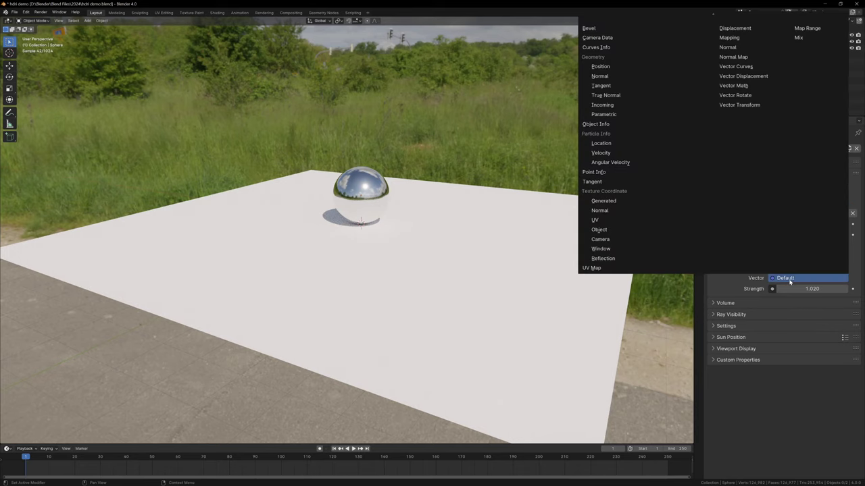
pyautogui.click(733, 37)
pyautogui.click(772, 300)
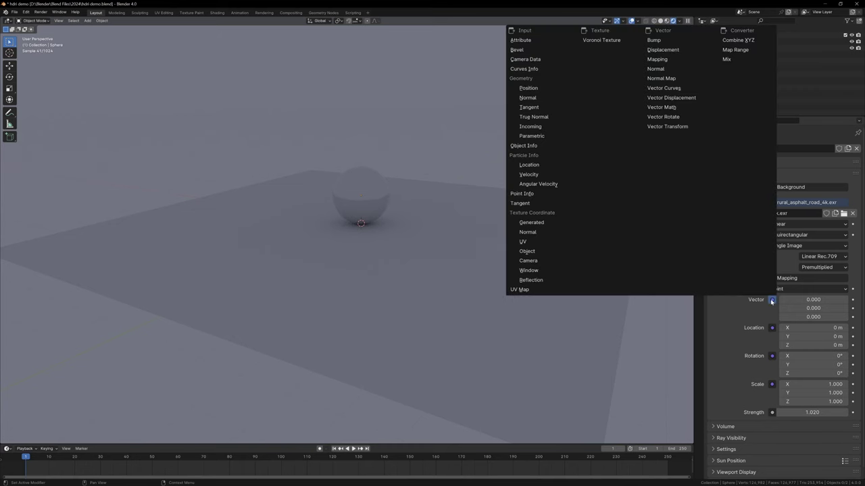
pyautogui.click(538, 223)
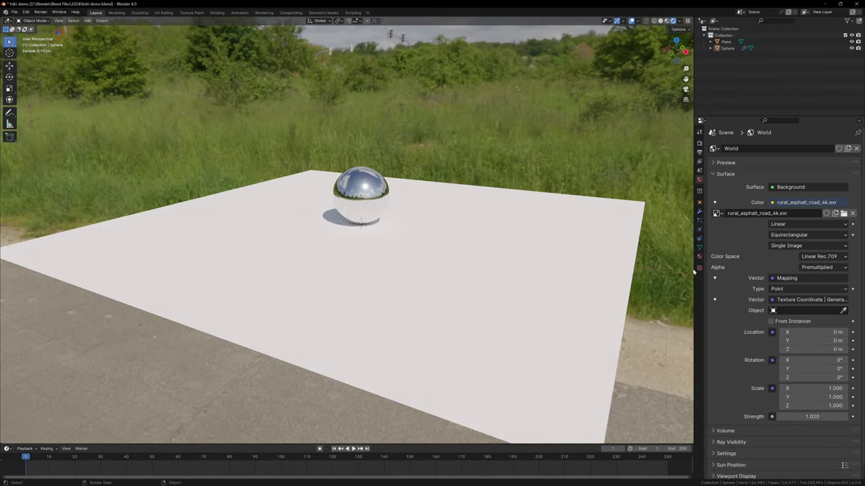
pyautogui.moveTo(811, 377); pyautogui.dragTo(861, 377)
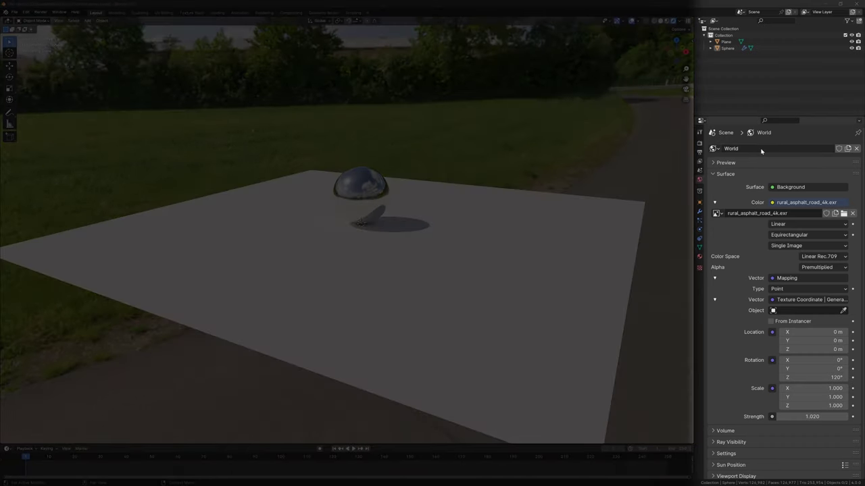
# Rename the world to Rural Asphalt Road and mark it as an asset
pyautogui.doubleClick(761, 150)
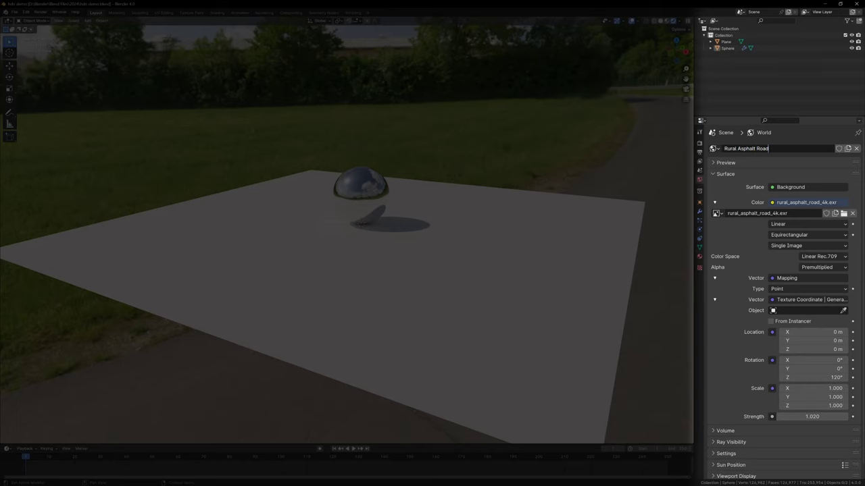
pyautogui.rightClick(839, 151)
pyautogui.click(807, 225)
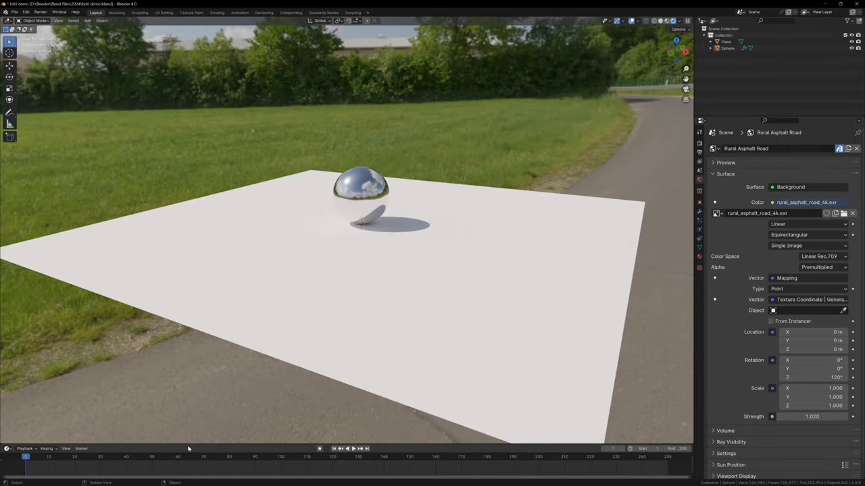
# Enlarge the bottom timeline area and turn it into an Asset Browser
pyautogui.moveTo(192, 445); pyautogui.dragTo(200, 322)
pyautogui.click(7, 327)
pyautogui.click(217, 366)
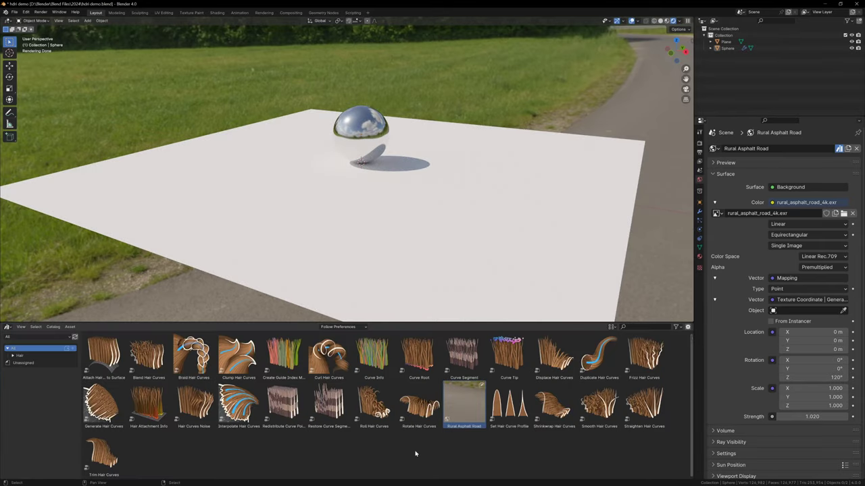
# Place LYSSNA, MOCKELBY, Rosedale, RISSKOV, Teddy Bear, Dog Bowl, Makeup Bag, Wall Art, MILES Lantern and POANG assets
pyautogui.moveTo(81, 135); pyautogui.dragTo(541, 290)
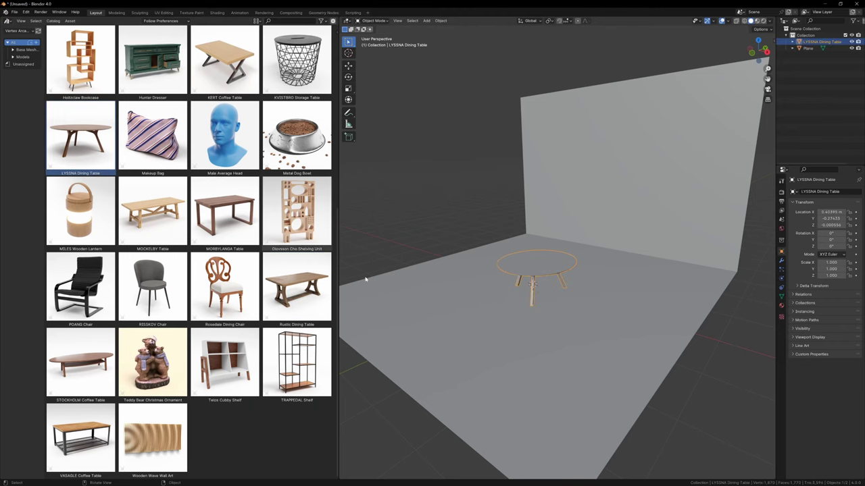
pyautogui.moveTo(152, 209); pyautogui.dragTo(408, 306)
pyautogui.moveTo(224, 283); pyautogui.dragTo(585, 283)
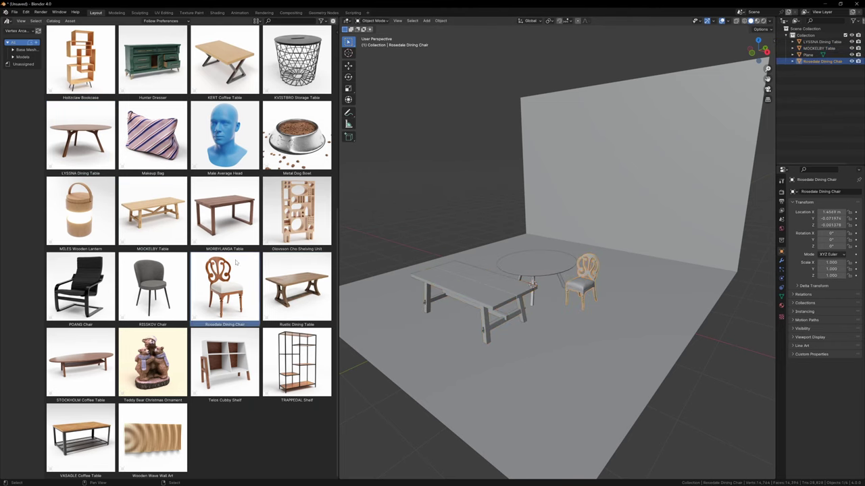
pyautogui.moveTo(152, 284); pyautogui.dragTo(560, 316)
pyautogui.moveTo(152, 361); pyautogui.dragTo(531, 262)
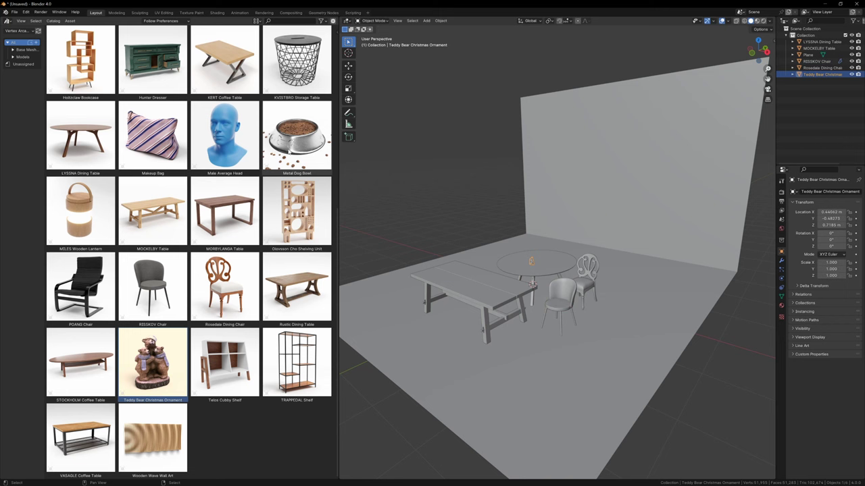
pyautogui.moveTo(296, 135); pyautogui.dragTo(530, 346)
pyautogui.moveTo(159, 136); pyautogui.dragTo(476, 274)
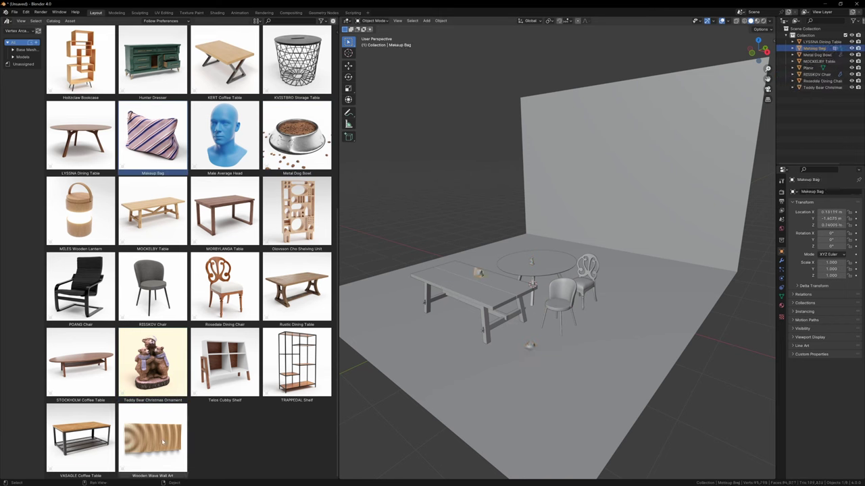
pyautogui.moveTo(152, 439); pyautogui.dragTo(628, 199)
pyautogui.moveTo(80, 210); pyautogui.dragTo(512, 279)
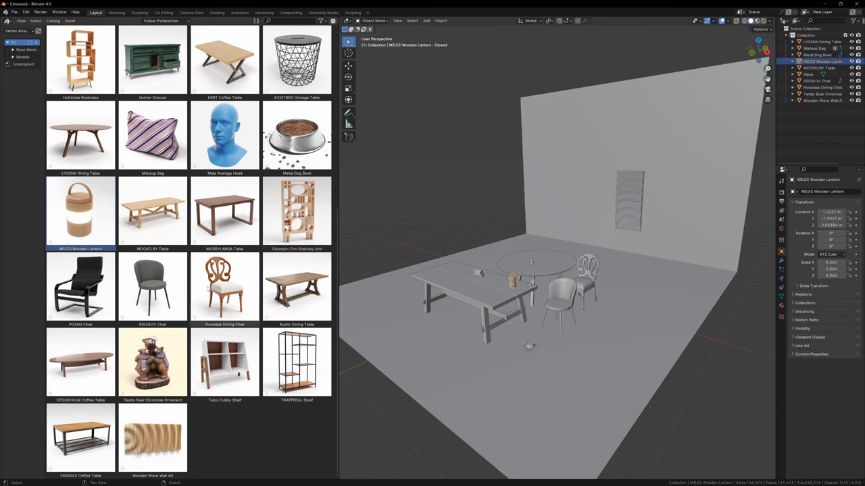
pyautogui.moveTo(80, 287); pyautogui.dragTo(612, 324)
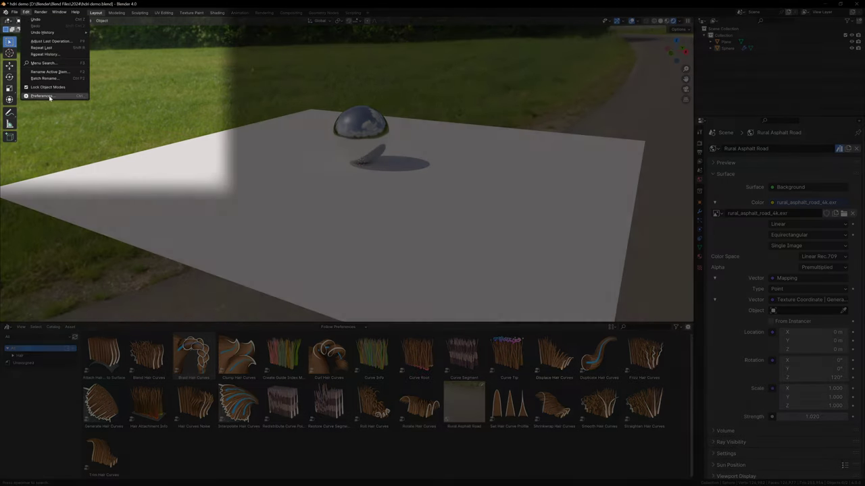
# Add the HDRI folder as a new asset library location in Preferences > File Paths
pyautogui.click(41, 97)
pyautogui.click(27, 124)
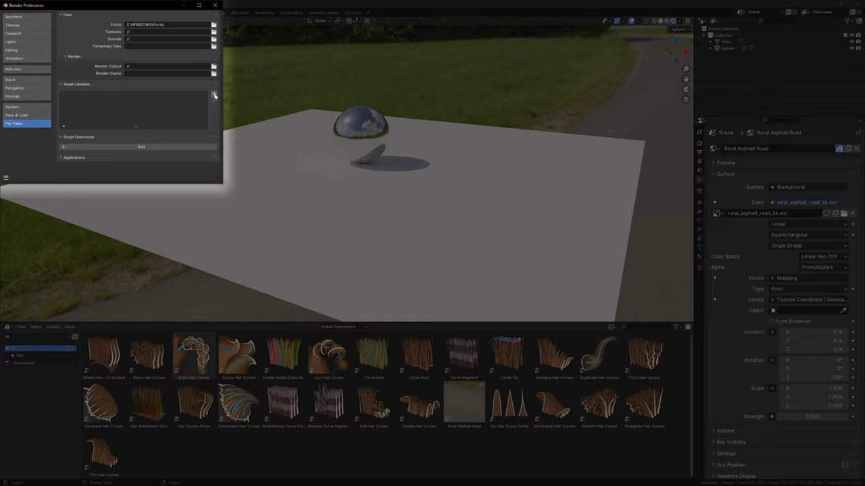
pyautogui.click(213, 94)
pyautogui.click(391, 252)
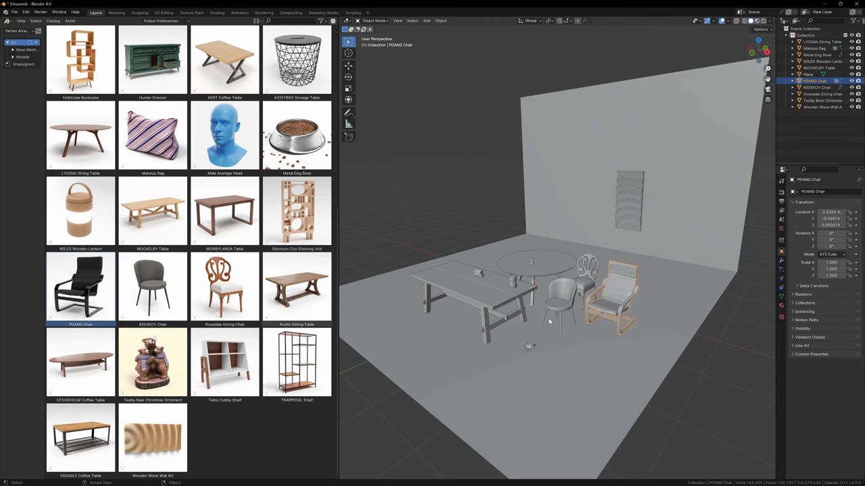
# Place the STOCKHOLM and KERT coffee tables, Holtzclaw Bookcase and Hunter Dresser in the scene
pyautogui.moveTo(80, 365); pyautogui.dragTo(566, 374)
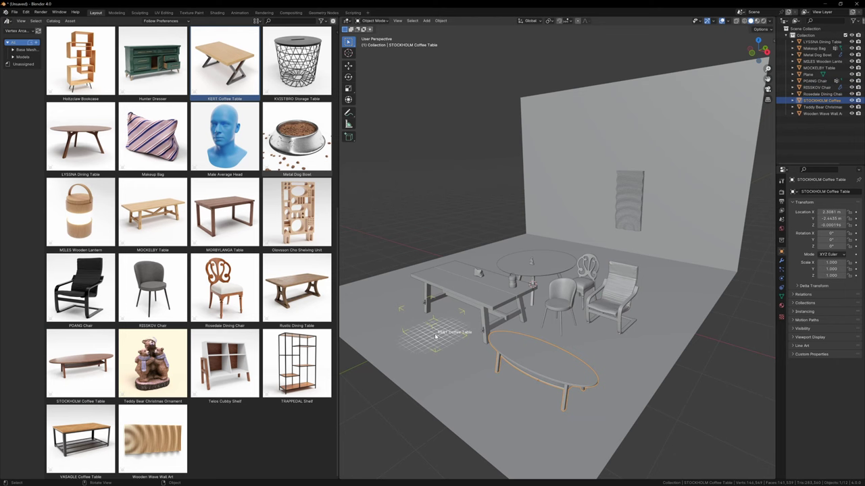
pyautogui.moveTo(436, 336); pyautogui.dragTo(436, 336)
pyautogui.moveTo(81, 61); pyautogui.dragTo(608, 345)
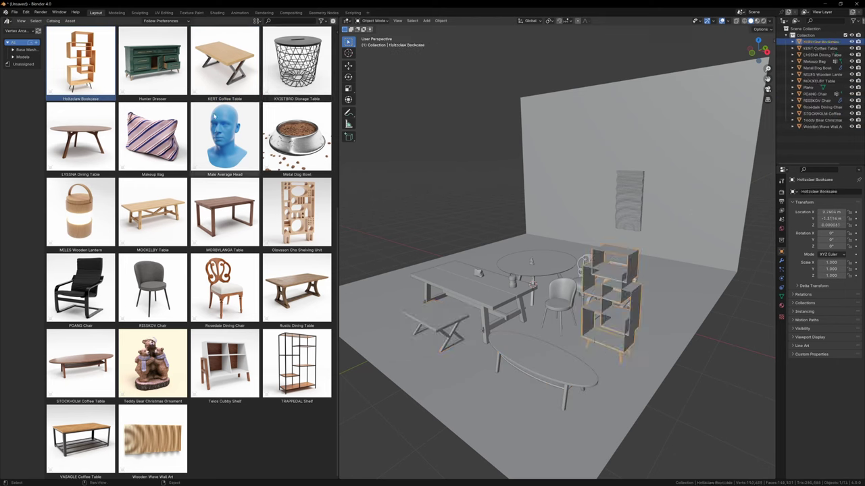
pyautogui.moveTo(153, 61); pyautogui.dragTo(554, 388)
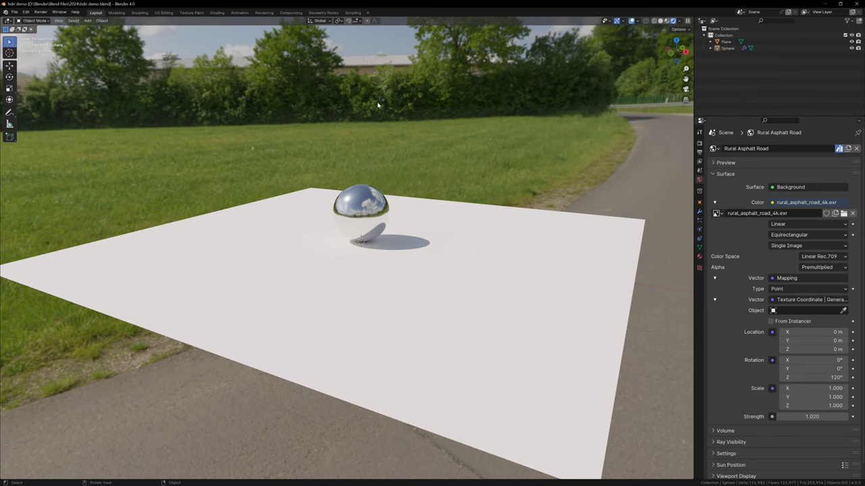
# Add a camera aligned to a close view of the chrome sphere
pyautogui.hotkey('shift', 'a')
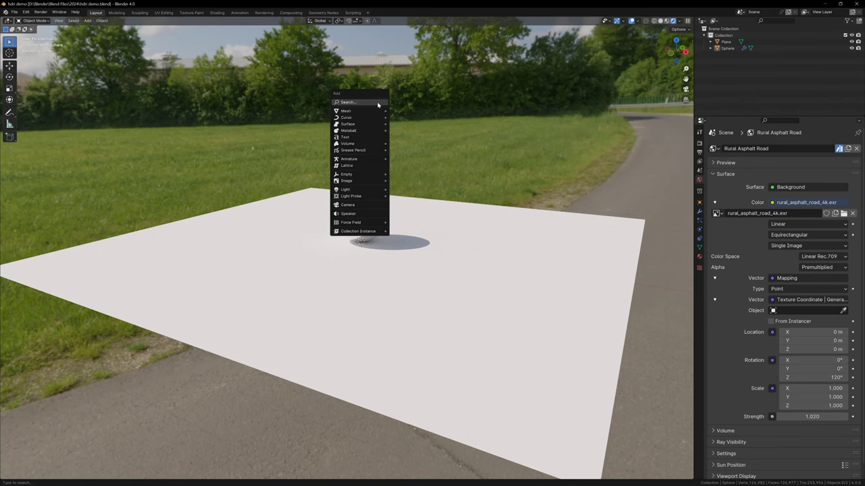
pyautogui.click(351, 206)
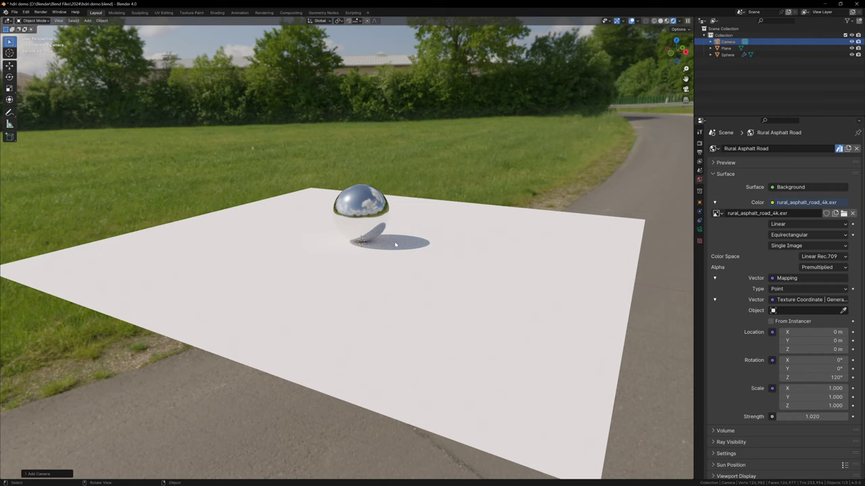
pyautogui.moveTo(395, 244); pyautogui.dragTo(412, 255, button='middle')
pyautogui.scroll(2, 412, 255)
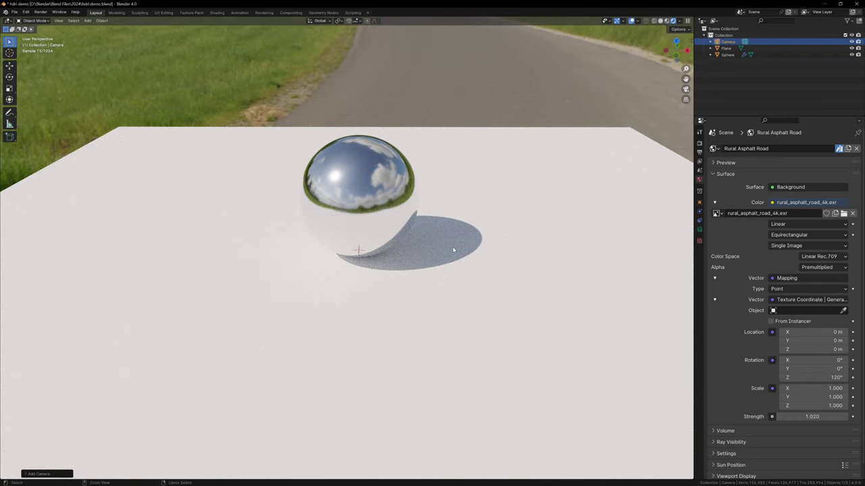
pyautogui.press('ctrl+alt+KP_0')
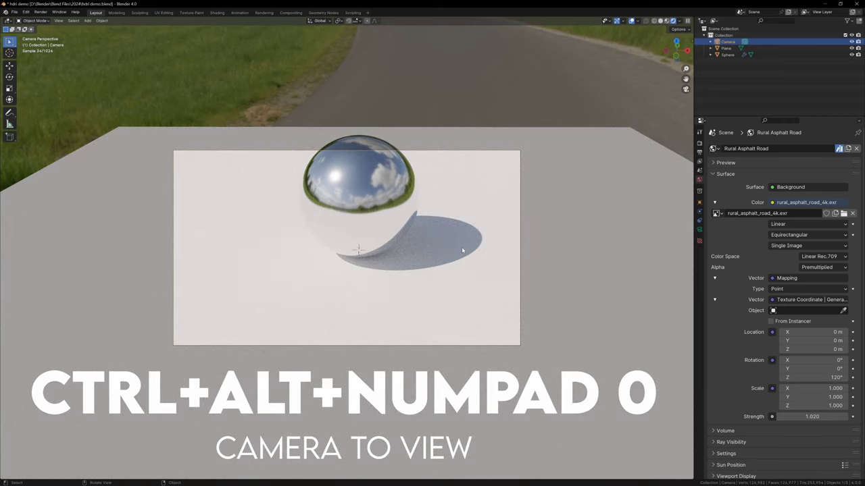
pyautogui.press('g')
pyautogui.click(437, 133)
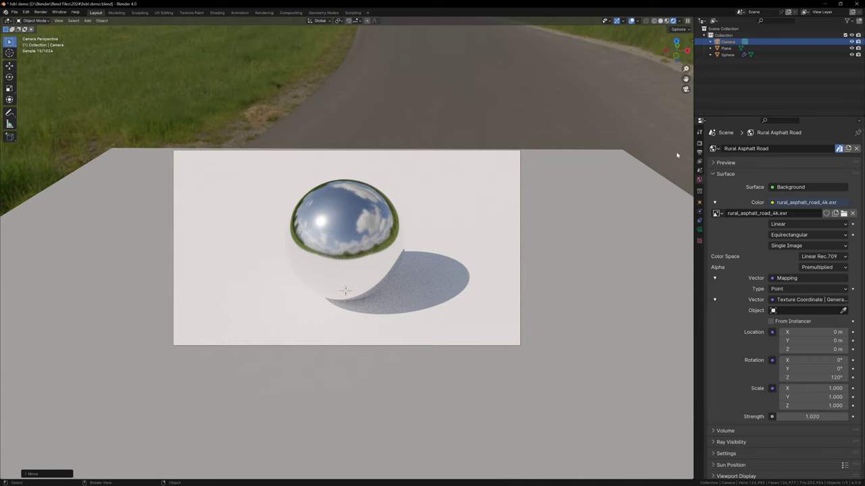
# Set the output resolution to 1024 × 1024 and the focal length to 108.2 mm
pyautogui.click(699, 230)
pyautogui.moveTo(807, 190); pyautogui.dragTo(834, 189)
pyautogui.click(533, 183)
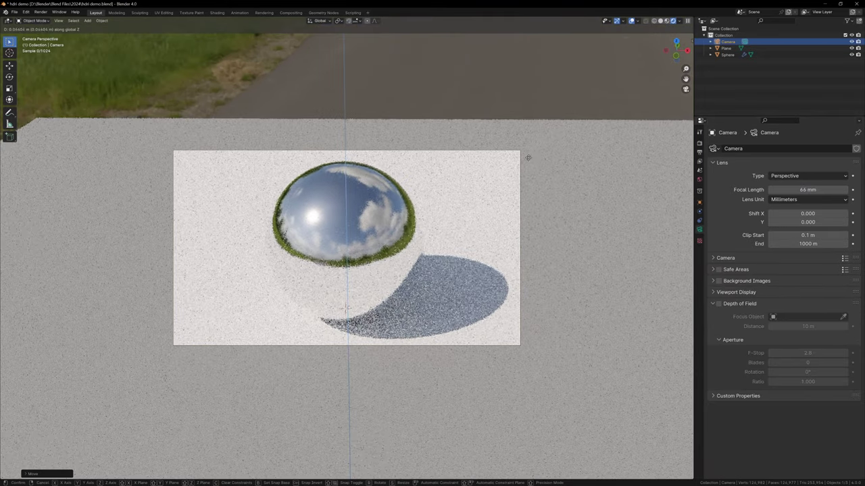
pyautogui.click(699, 143)
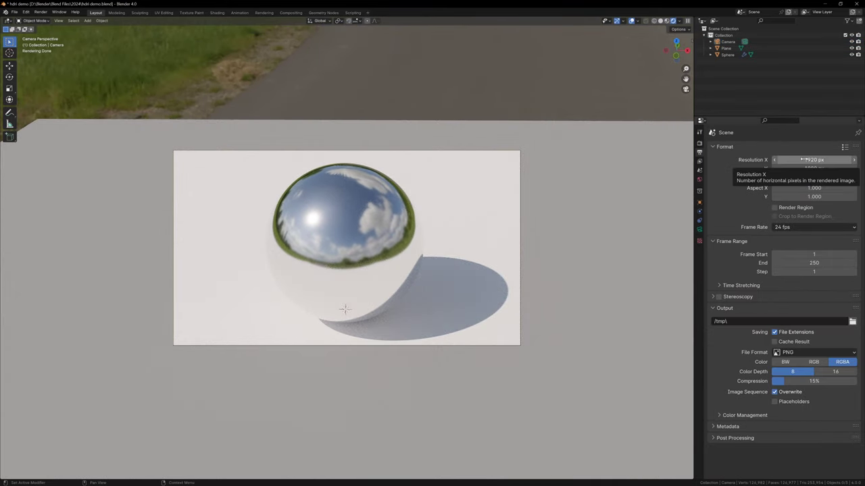
pyautogui.moveTo(797, 159); pyautogui.dragTo(797, 169)
pyautogui.press('Return')
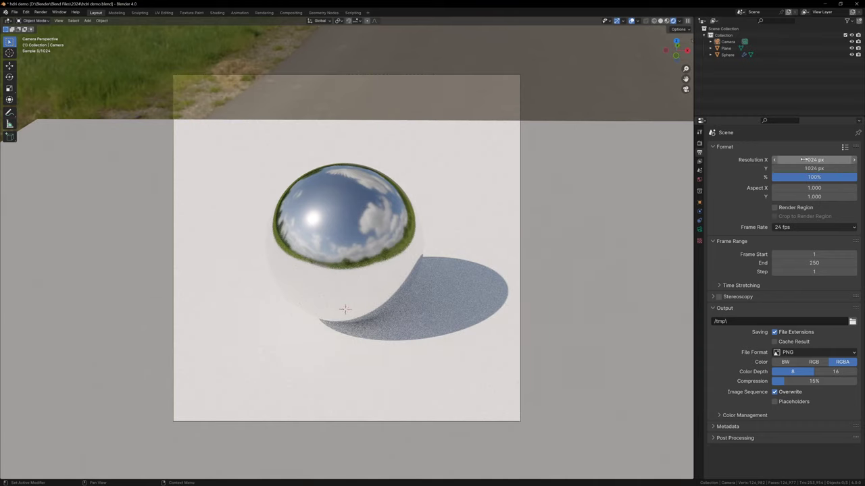
pyautogui.click(699, 229)
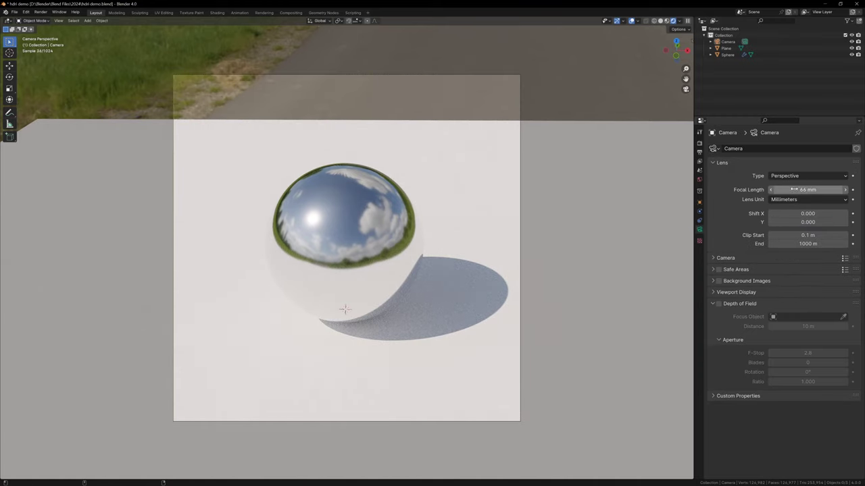
pyautogui.moveTo(807, 190); pyautogui.dragTo(848, 189)
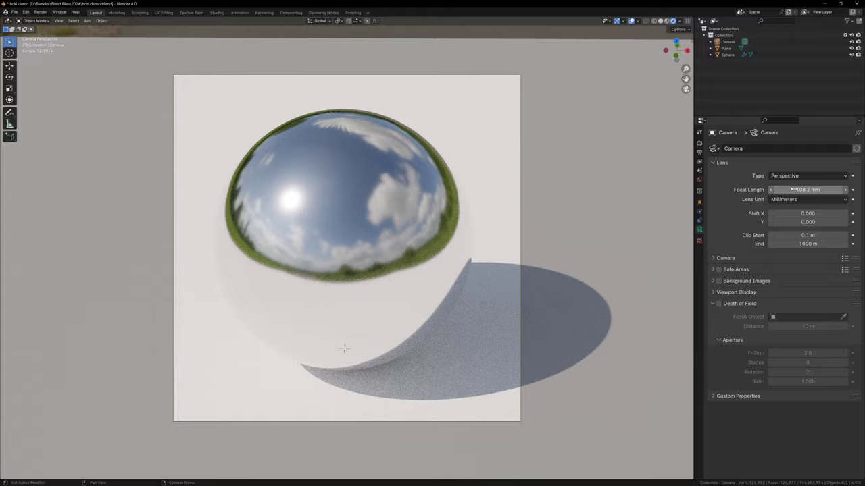
# Review the output format and the camera's location, rotation and scale, leaving them unchanged
pyautogui.click(699, 153)
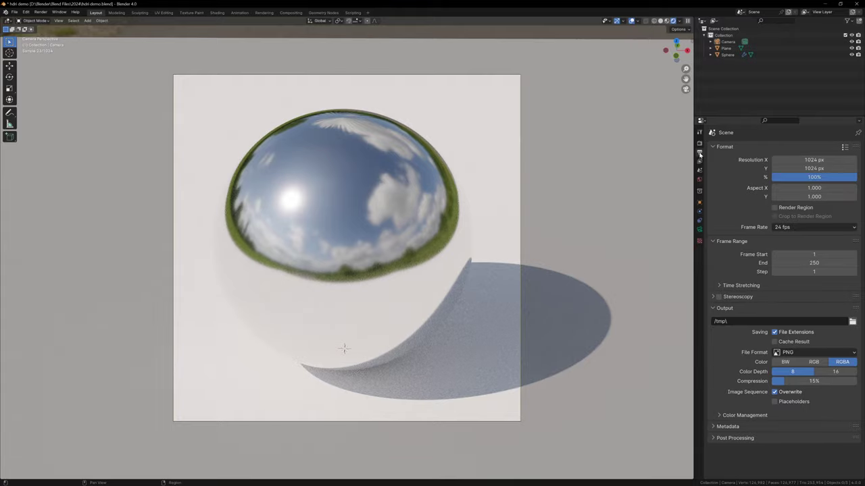
pyautogui.click(699, 202)
pyautogui.click(785, 176)
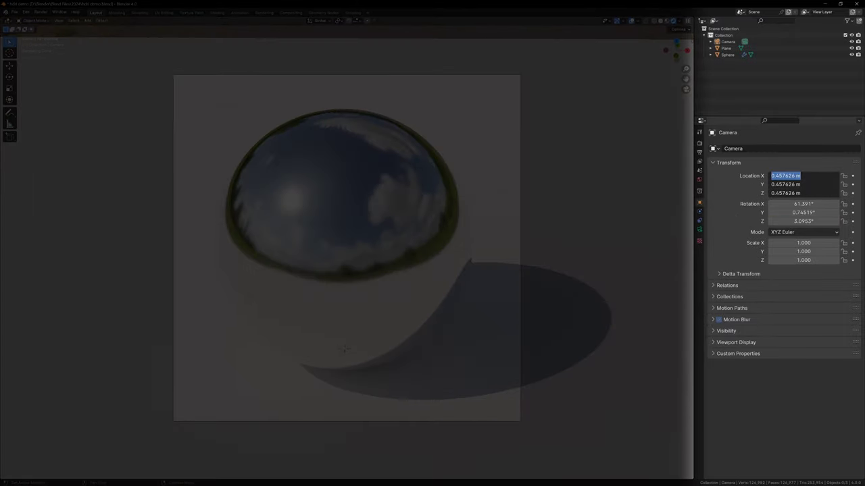
pyautogui.press('Escape')
pyautogui.moveTo(804, 221); pyautogui.dragTo(803, 203)
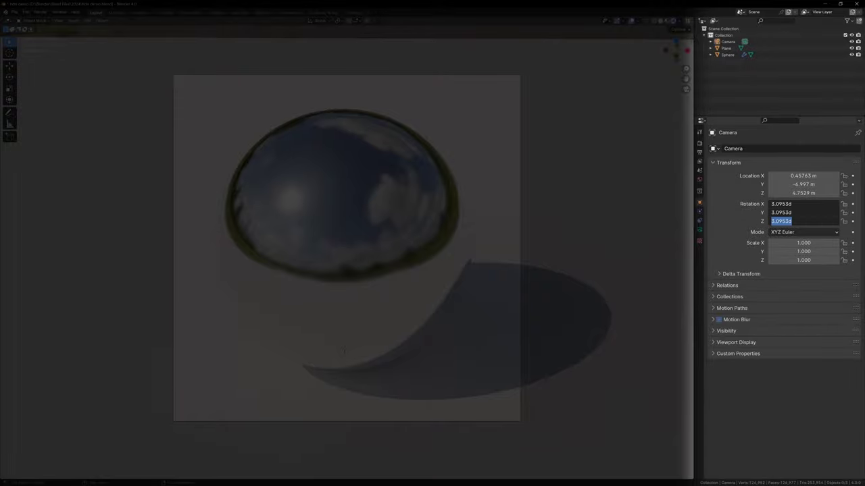
pyautogui.press('Escape')
pyautogui.moveTo(804, 243); pyautogui.dragTo(804, 260)
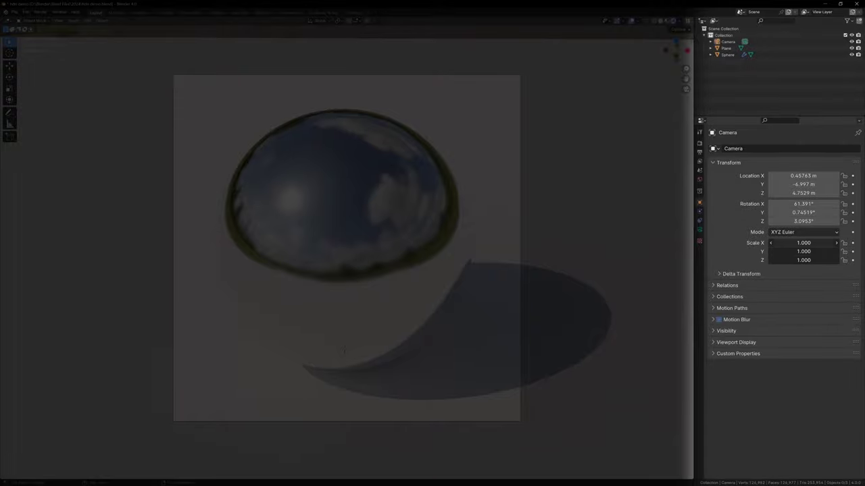
pyautogui.press('Escape')
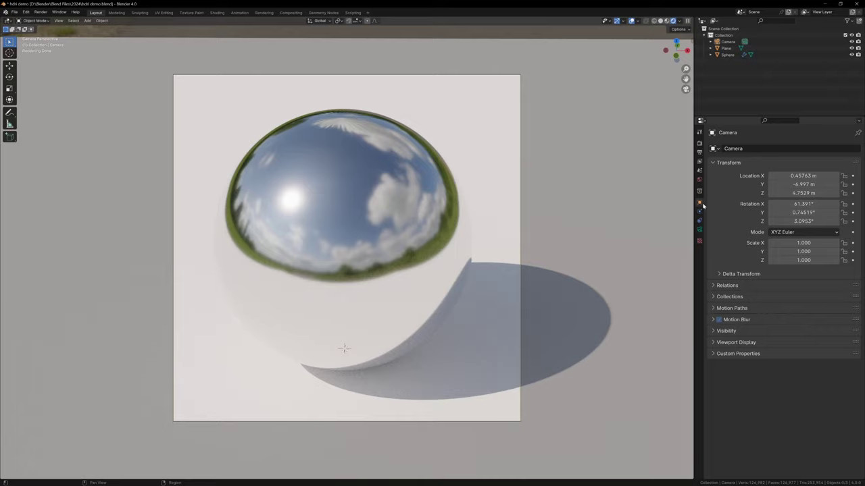
# Cap final Cycles render samples at 64 and enable denoising
pyautogui.click(700, 144)
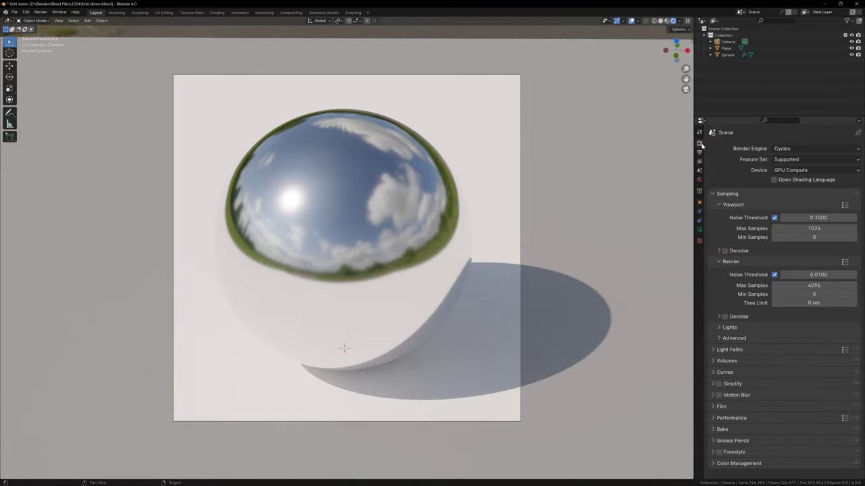
pyautogui.doubleClick(814, 285)
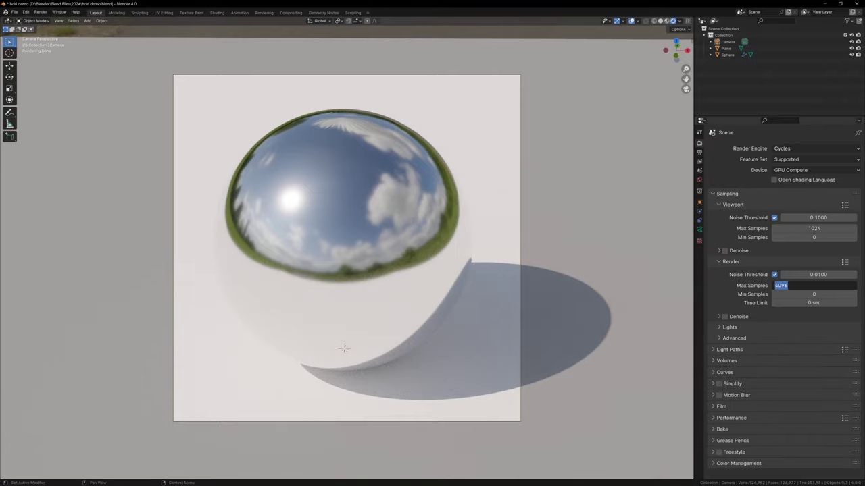
pyautogui.write('64')
pyautogui.press('Return')
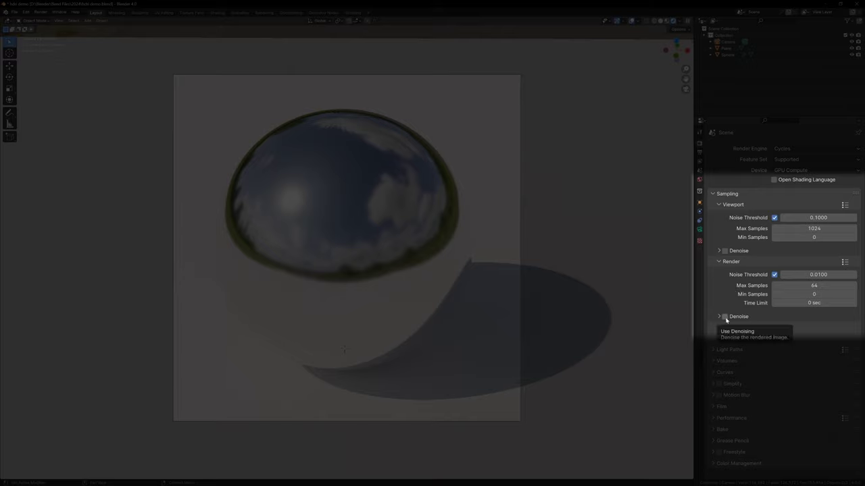
pyautogui.click(724, 317)
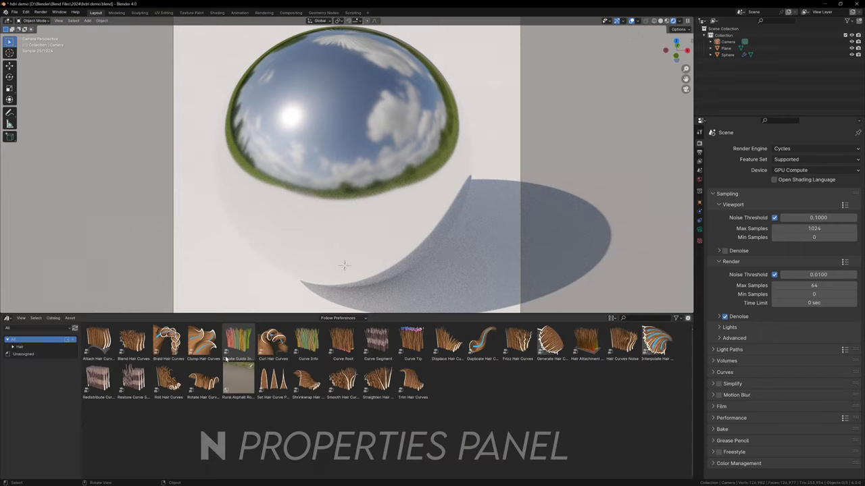
# Load Rural Asphalt Thumbnail.png as the Rural Asphalt Road asset's custom preview
pyautogui.click(238, 380)
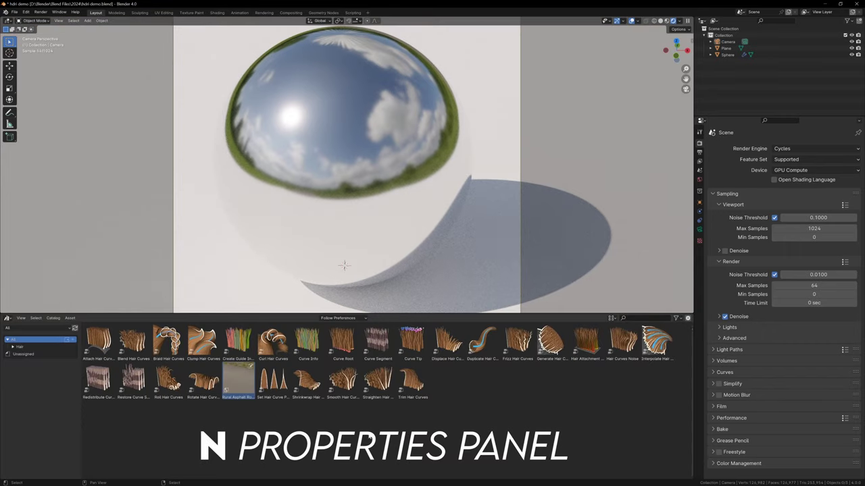
pyautogui.press('n')
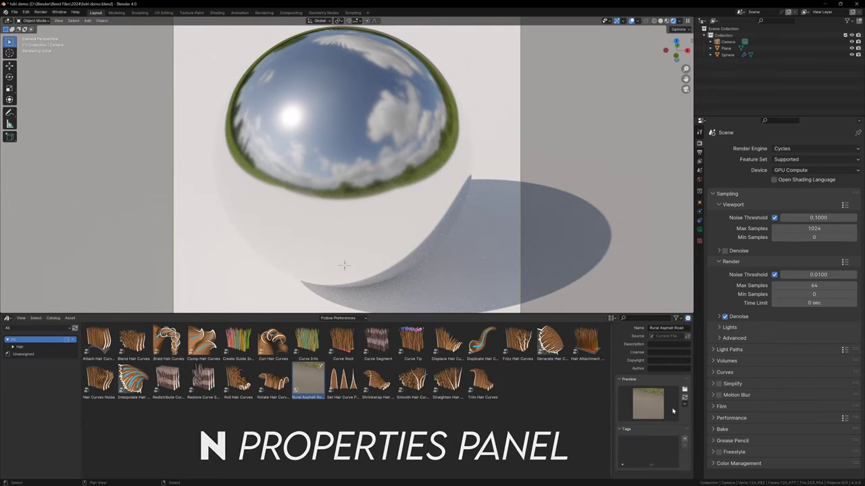
pyautogui.click(684, 390)
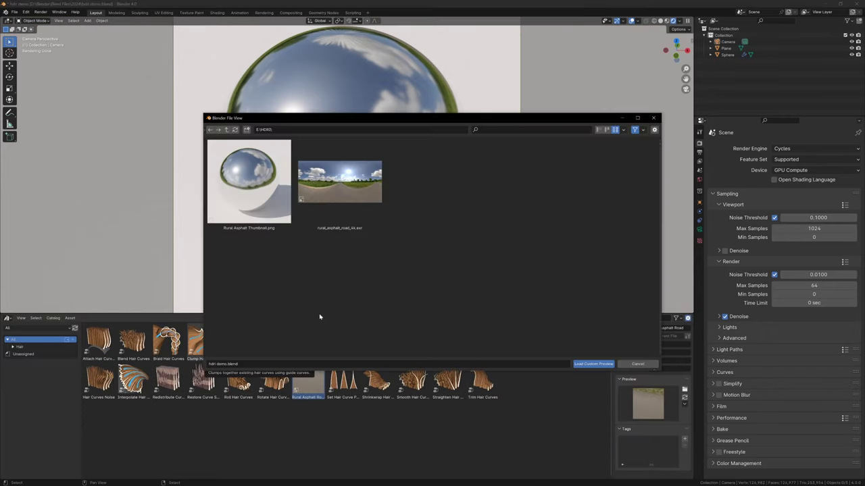
pyautogui.click(248, 181)
pyautogui.click(593, 364)
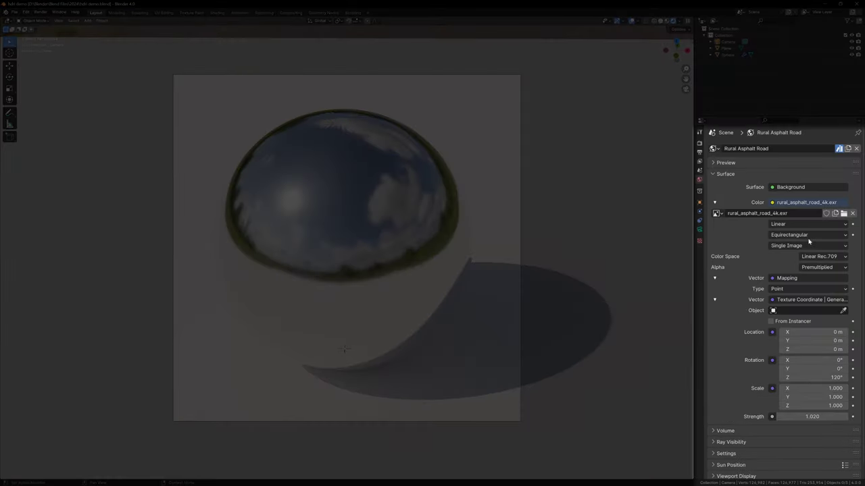
# Duplicate the world as 'Brown Photostudio' using brown_photostudio_02_4k.exr, rotated 121° with raised strength
pyautogui.click(848, 149)
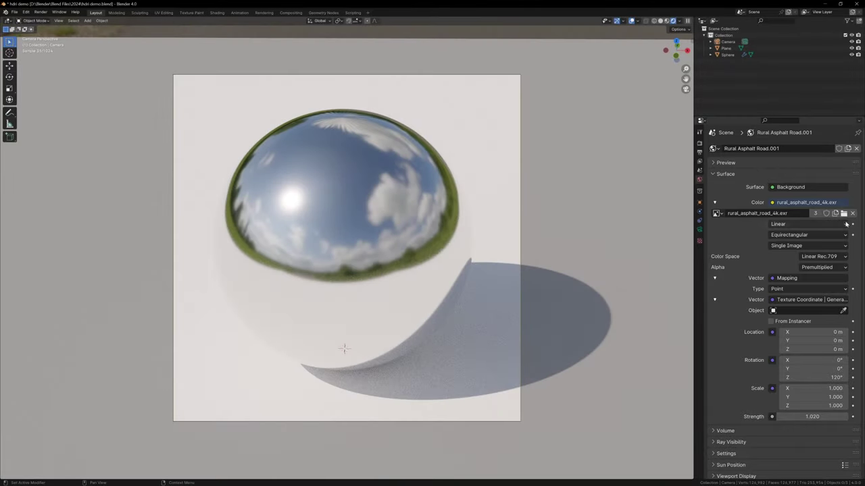
pyautogui.click(843, 213)
pyautogui.doubleClick(254, 198)
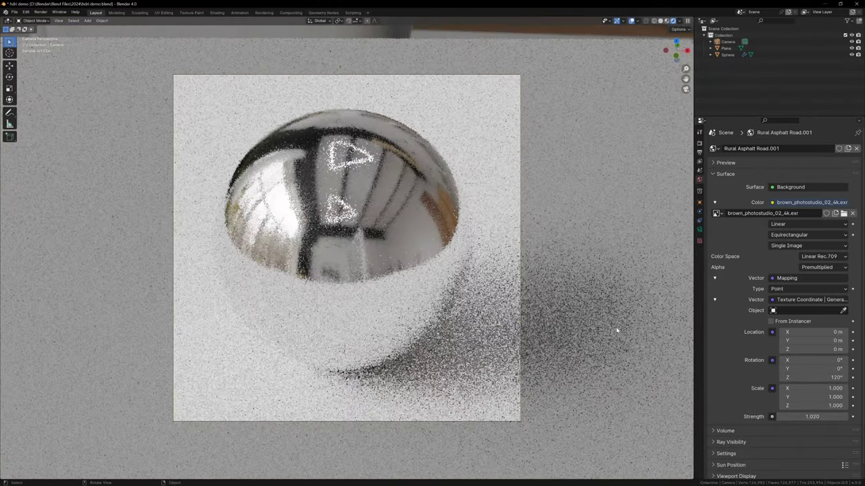
pyautogui.doubleClick(777, 149)
pyautogui.write('Brown Photostudio')
pyautogui.press('Return')
pyautogui.moveTo(817, 377); pyautogui.dragTo(821, 377)
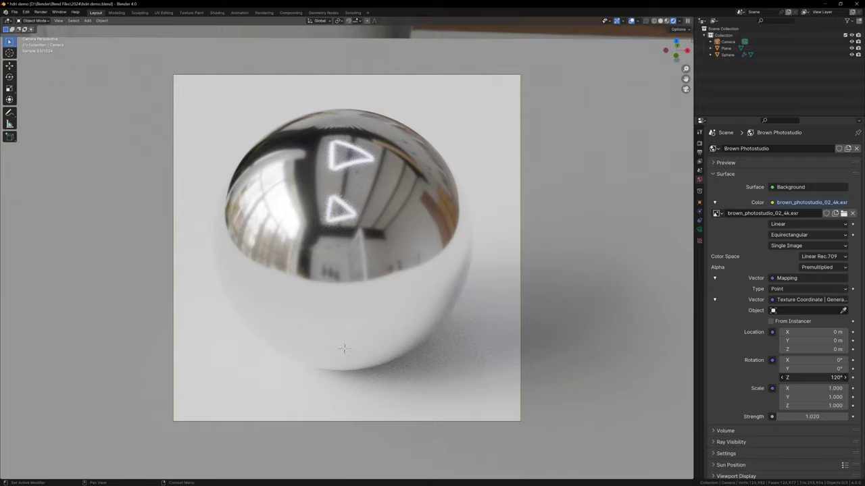
pyautogui.moveTo(810, 416); pyautogui.dragTo(844, 417)
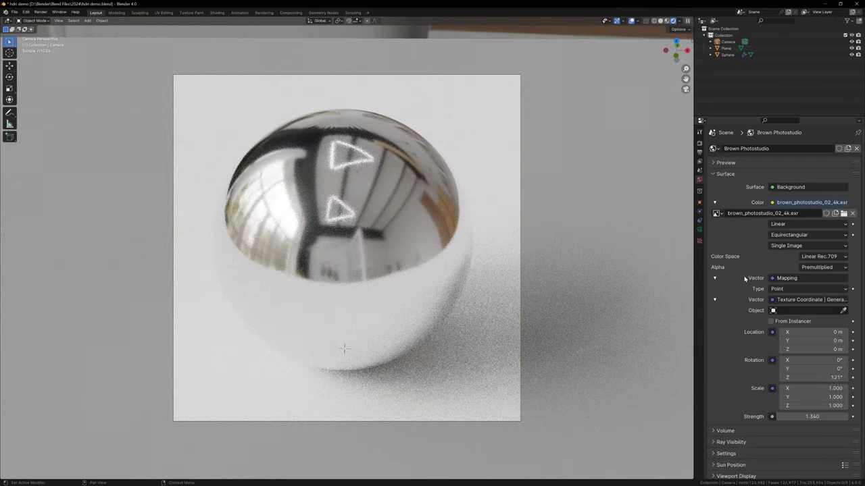
# Mark Brown Photostudio as an asset and save its render as Brown Photostudio Thumbnail.png
pyautogui.rightClick(777, 148)
pyautogui.click(789, 145)
pyautogui.press('F12')
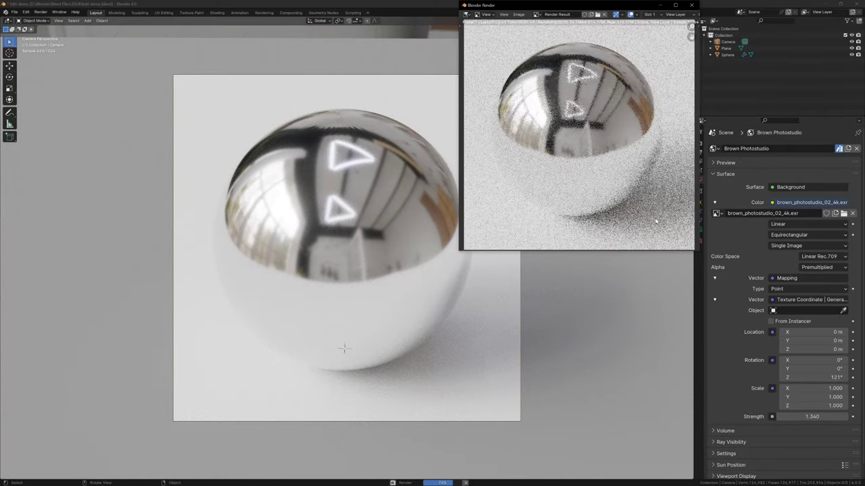
pyautogui.hotkey('shift', 'alt', 's')
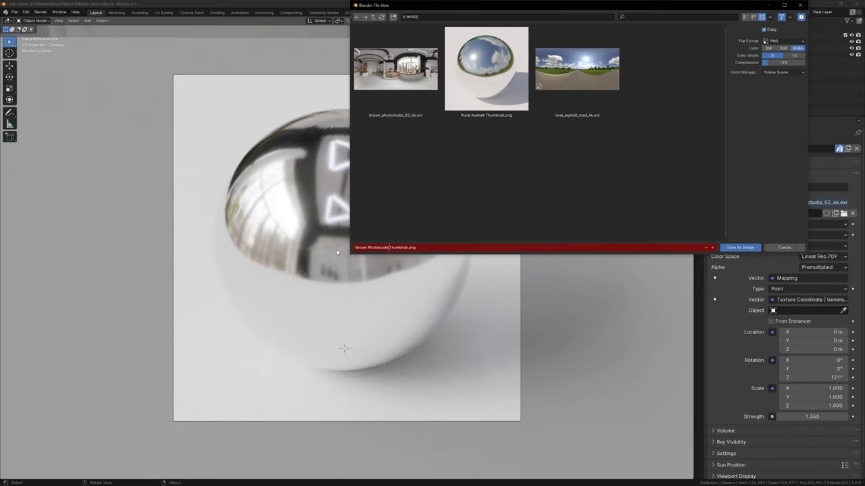
pyautogui.press('Return')
pyautogui.press('Escape')
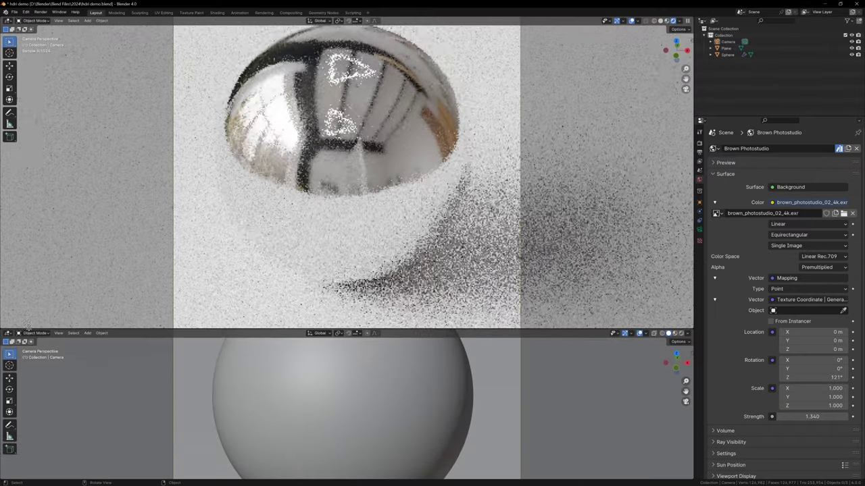
# In the lower Asset Browser, load Brown Photostudio Thumbnail as the Brown Photostudio asset's preview
pyautogui.click(8, 333)
pyautogui.click(212, 378)
pyautogui.click(270, 392)
pyautogui.click(684, 404)
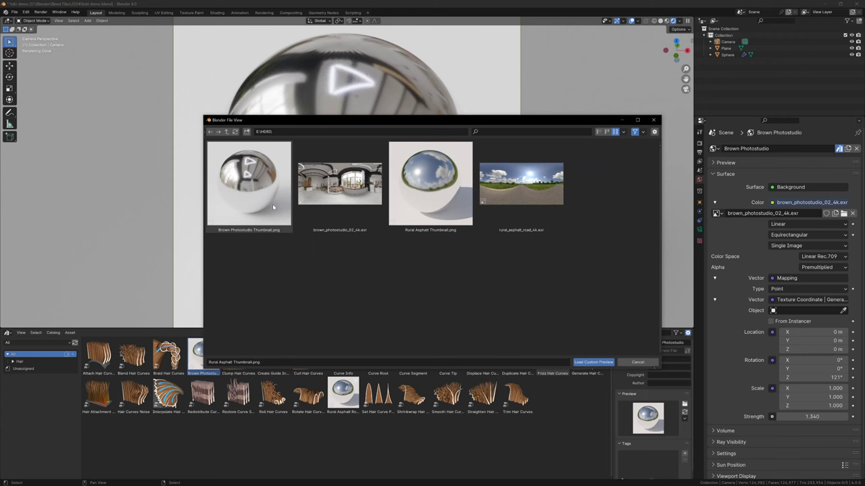
pyautogui.click(273, 207)
pyautogui.click(593, 362)
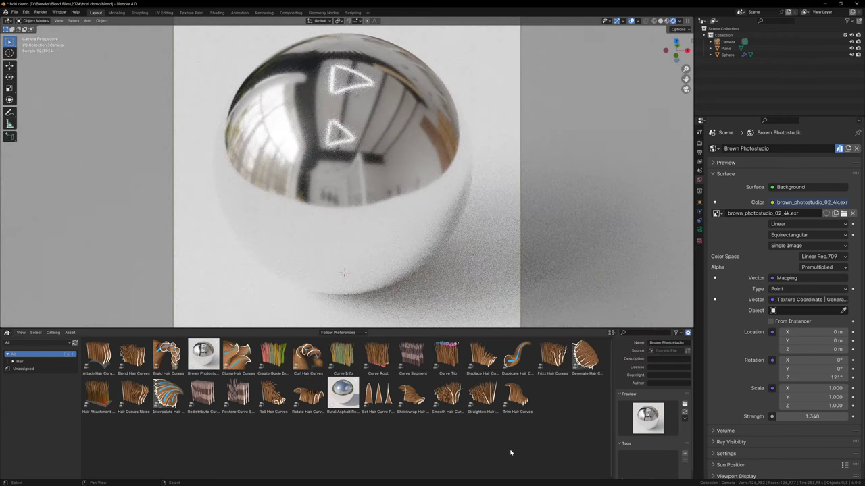
# Drop Rural Asphalt Road and Brown Photostudio alternately onto the viewport, ending on Rural Asphalt Road
pyautogui.moveTo(343, 393); pyautogui.dragTo(468, 318)
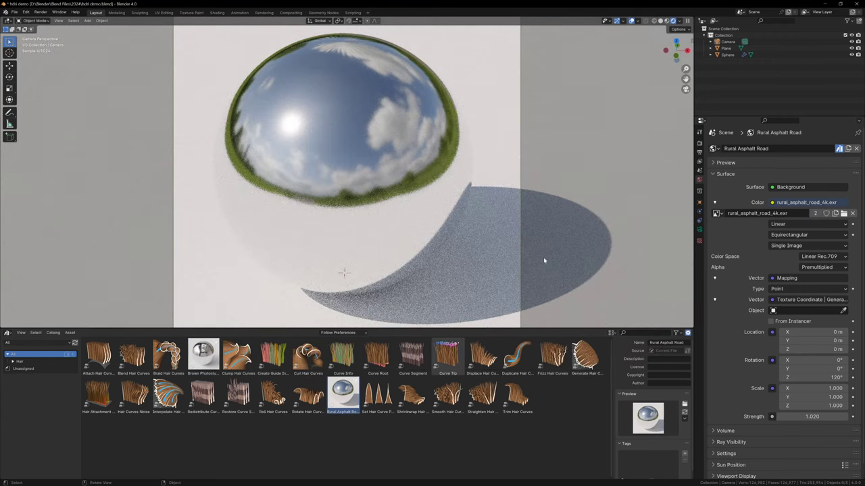
pyautogui.scroll(-4, 533, 258)
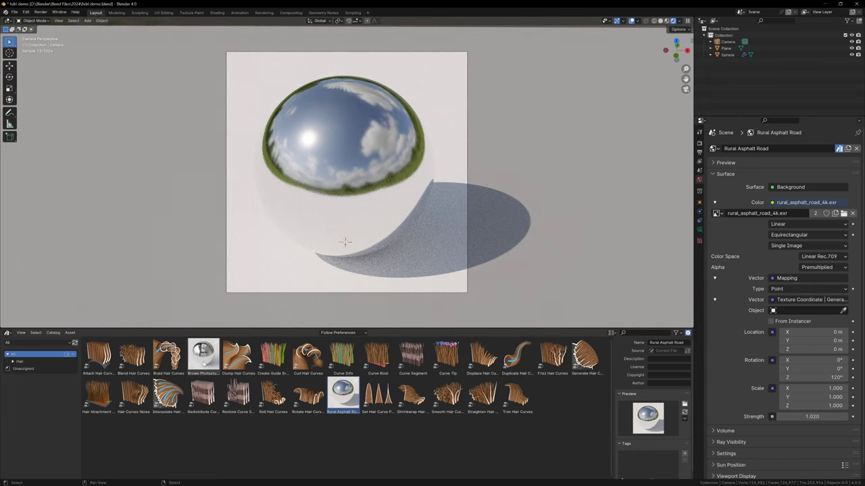
pyautogui.moveTo(202, 358); pyautogui.dragTo(258, 277)
pyautogui.moveTo(343, 394); pyautogui.dragTo(402, 295)
pyautogui.moveTo(203, 354); pyautogui.dragTo(264, 271)
pyautogui.moveTo(343, 392); pyautogui.dragTo(406, 292)
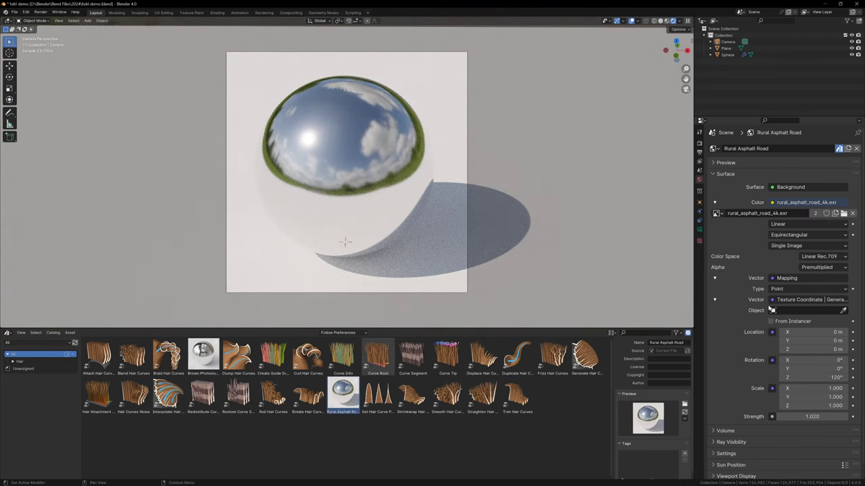
pyautogui.click(715, 149)
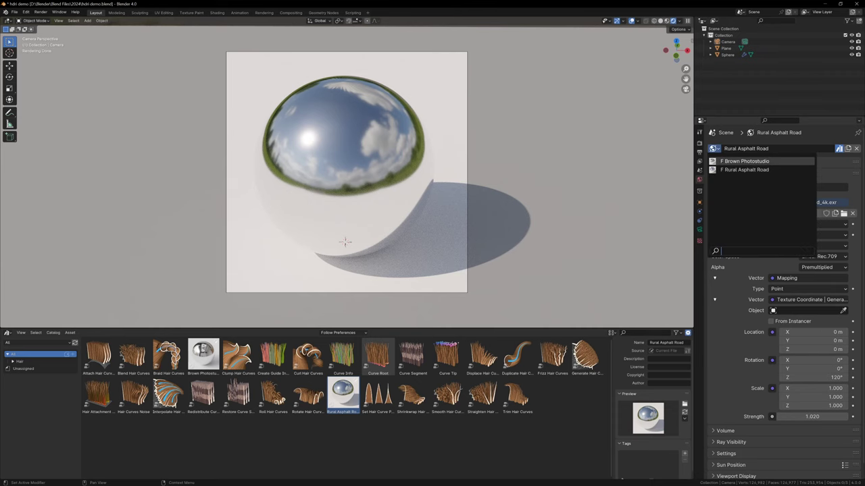
# Set the world back to Brown Photostudio and show the Current File asset library
pyautogui.click(744, 161)
pyautogui.keyDown('ctrl'); pyautogui.scroll(5, 202, 405); pyautogui.keyUp('ctrl')
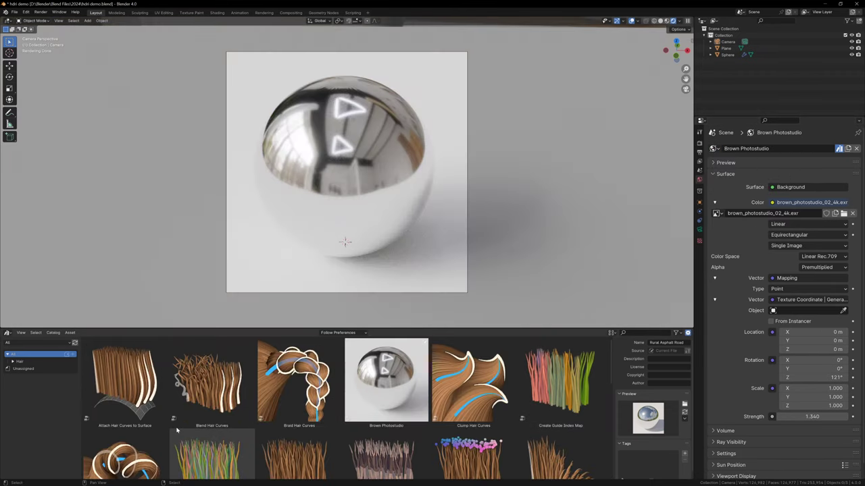
pyautogui.click(29, 369)
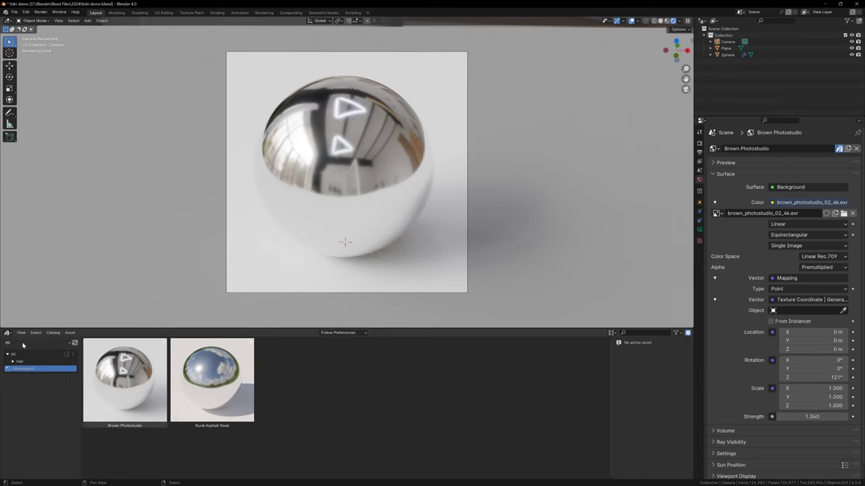
pyautogui.click(23, 343)
pyautogui.click(25, 369)
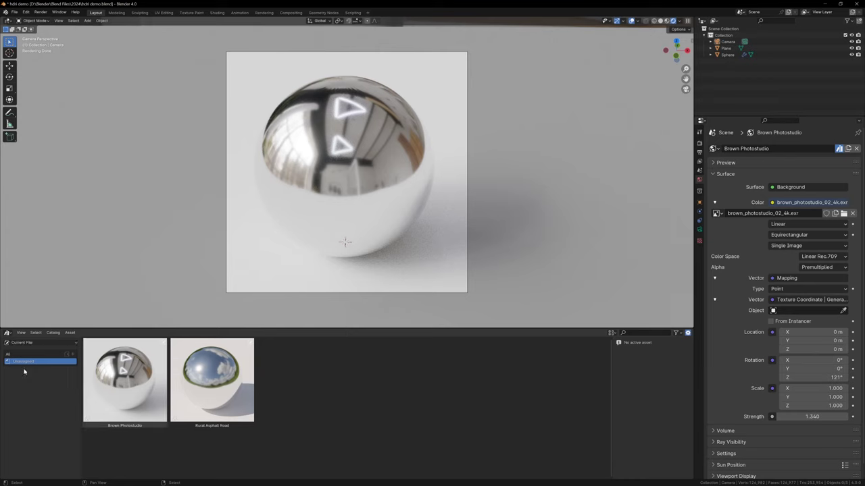
# Create a new asset catalog named 'HDRIs'
pyautogui.click(74, 356)
pyautogui.doubleClick(29, 362)
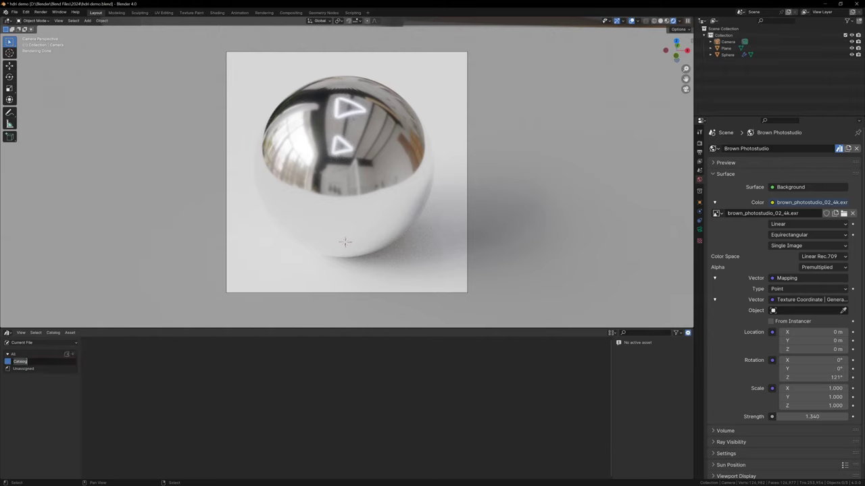
pyautogui.write('HDRIs')
pyautogui.press('Return')
# Move the Rural Asphalt Road and Brown Photostudio assets into the HDRIs catalog
pyautogui.click(31, 369)
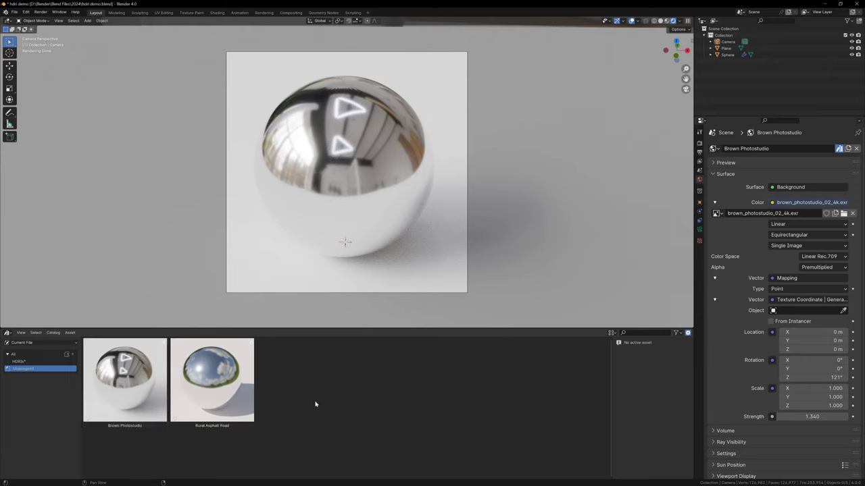
pyautogui.click(219, 398)
pyautogui.click(132, 388)
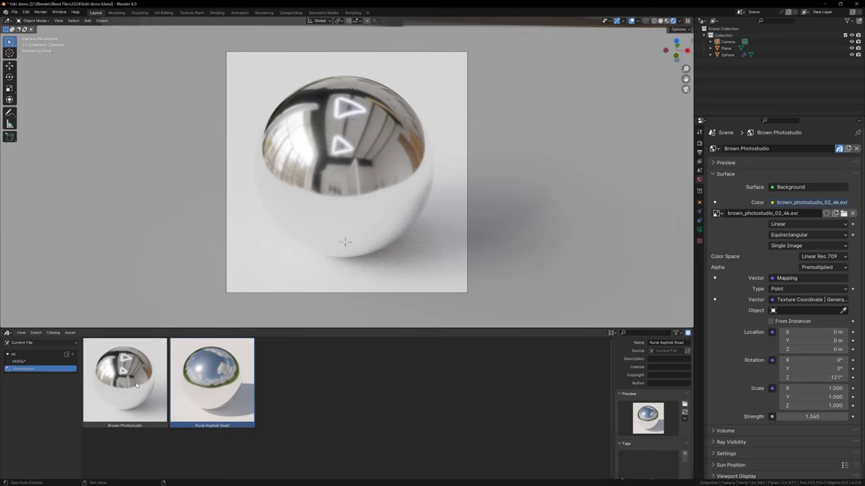
pyautogui.moveTo(134, 381); pyautogui.dragTo(24, 364)
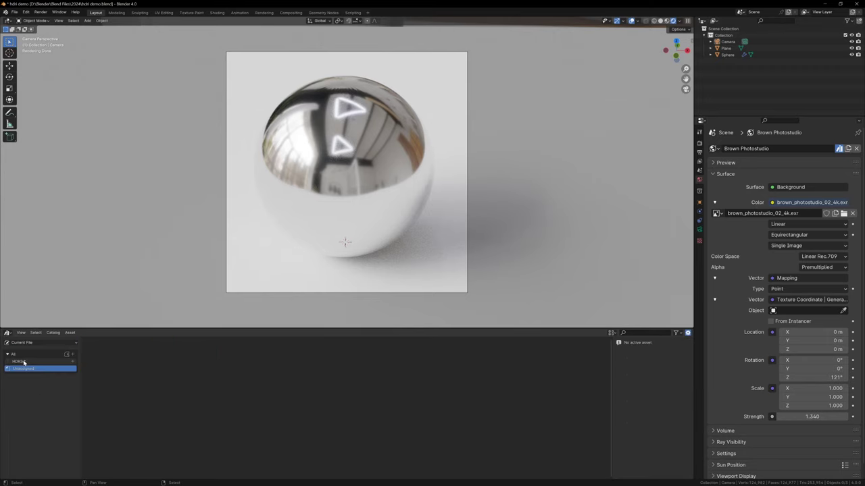
pyautogui.click(24, 363)
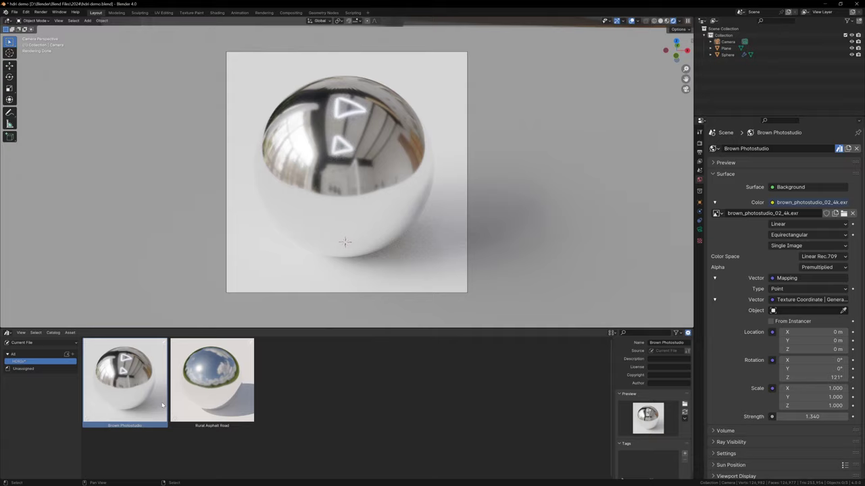
# Add a tag to both the Brown Photostudio and Rural Asphalt Road assets
pyautogui.click(684, 448)
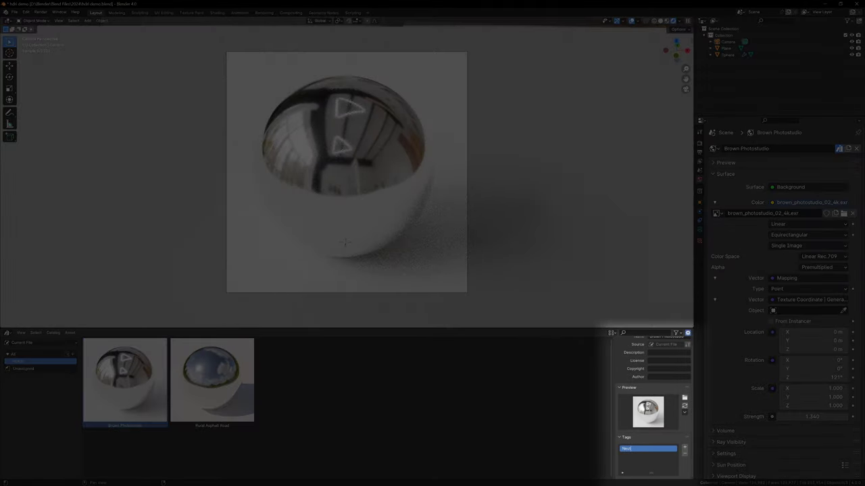
pyautogui.click(212, 380)
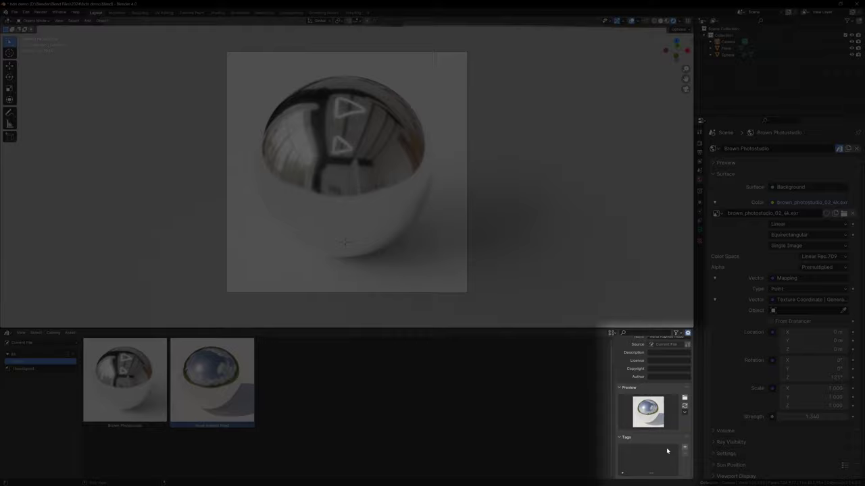
pyautogui.click(685, 448)
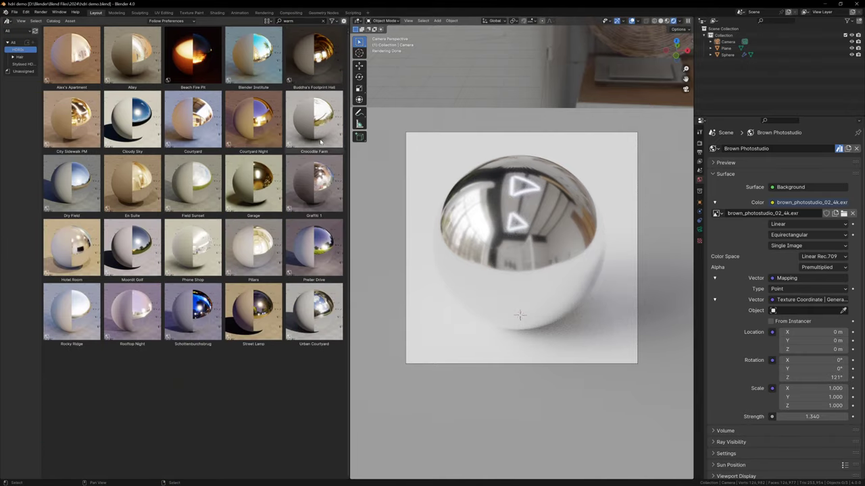
# Try Courtyard Night and Blue Grotto as the world, rotating the HDRI around Z
pyautogui.click(253, 118)
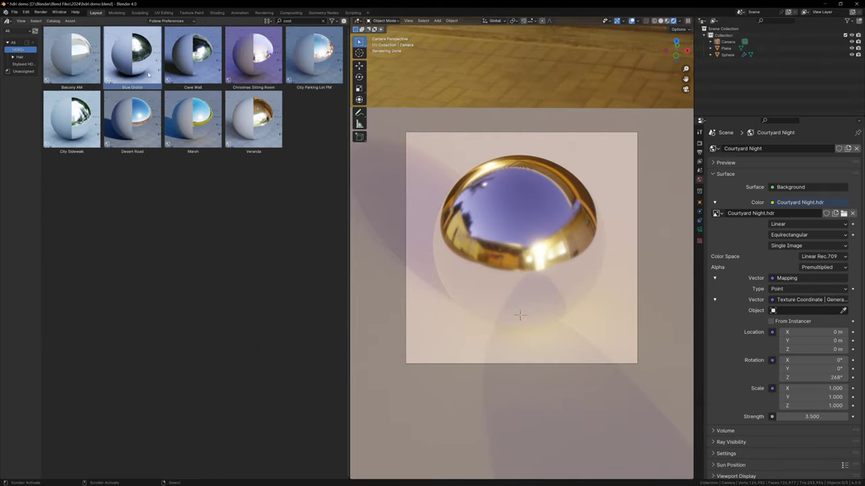
pyautogui.moveTo(133, 58); pyautogui.dragTo(473, 150)
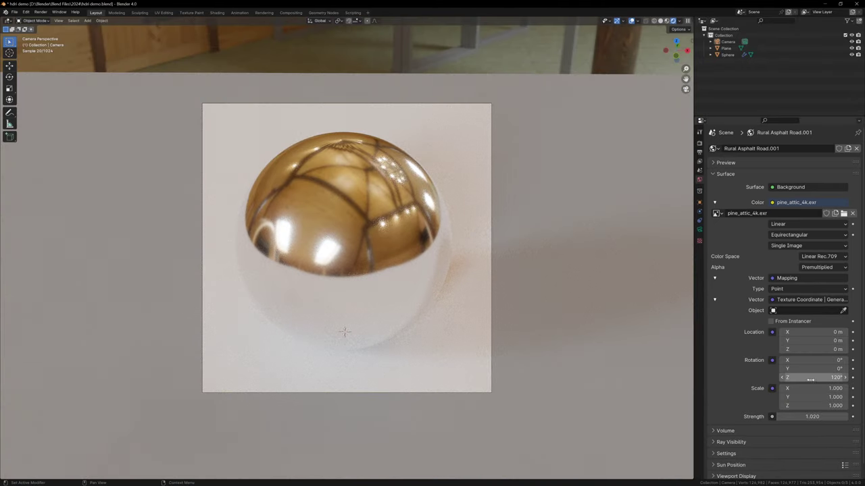
pyautogui.moveTo(817, 378); pyautogui.dragTo(797, 378)
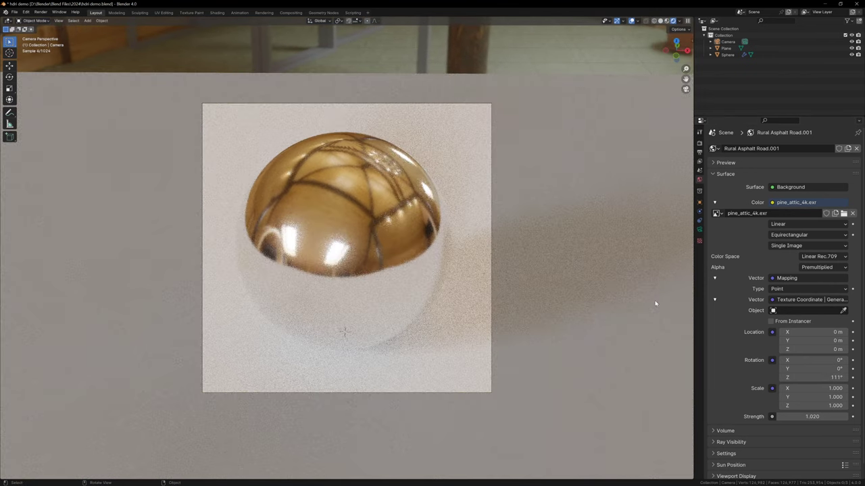
# Mark the pine attic world as an asset and apply Fish Eagle Hill as the world
pyautogui.rightClick(824, 154)
pyautogui.click(797, 224)
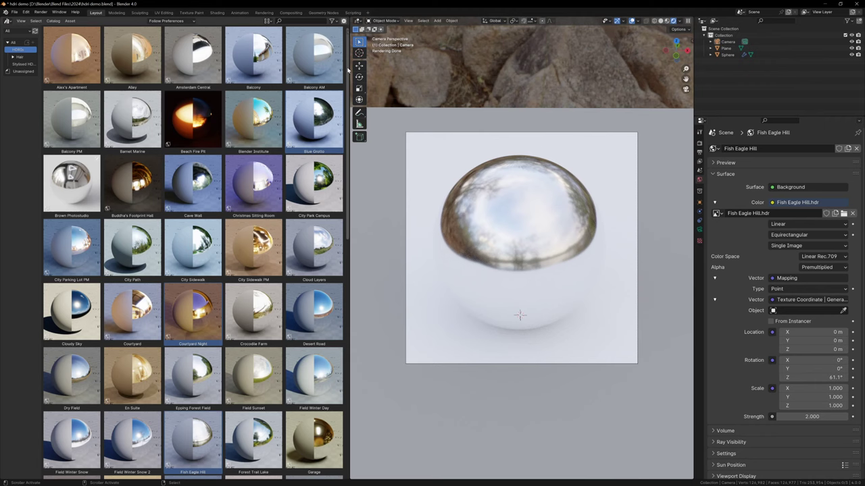
pyautogui.scroll(-5, 348, 120)
pyautogui.moveTo(352, 120); pyautogui.dragTo(356, 314)
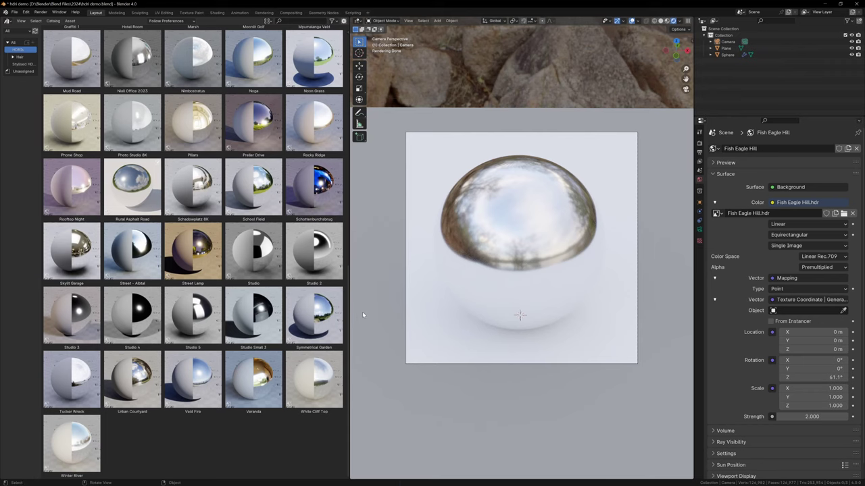
pyautogui.click(14, 12)
# Start a new General file with an enlarged lower Asset Browser showing the HDRIs catalog
pyautogui.moveTo(48, 19)
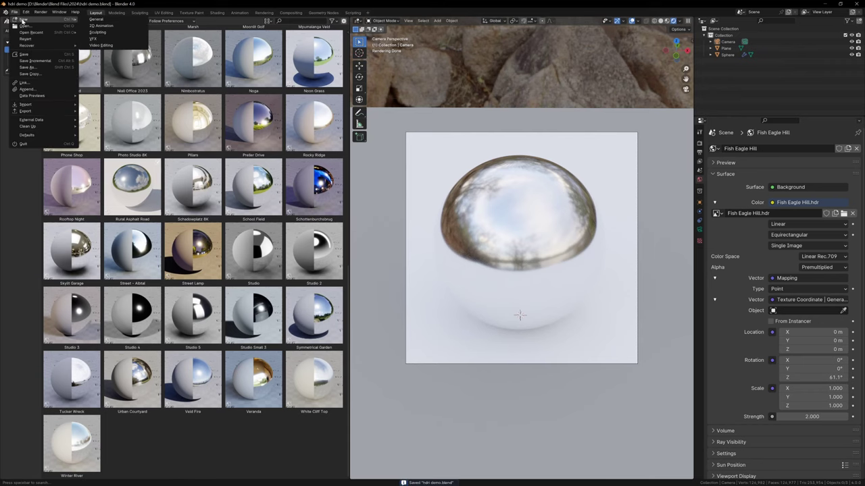
pyautogui.click(95, 18)
pyautogui.moveTo(362, 444); pyautogui.dragTo(254, 305)
pyautogui.click(8, 298)
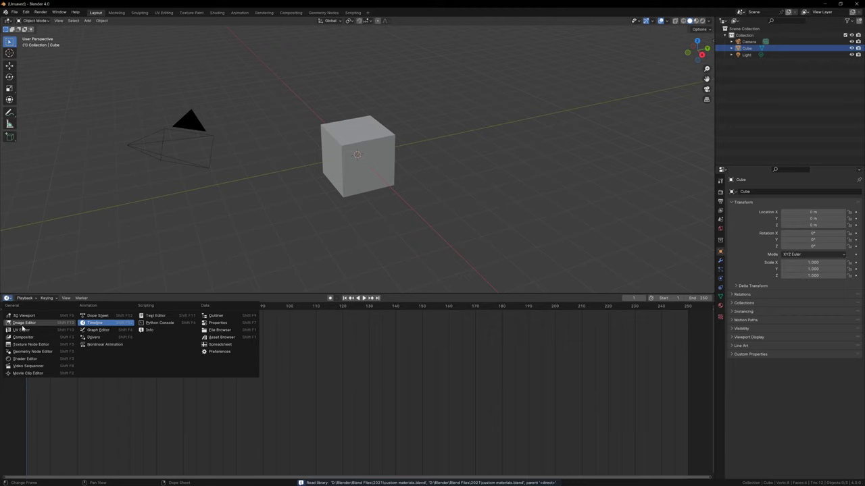
pyautogui.click(193, 336)
pyautogui.click(17, 326)
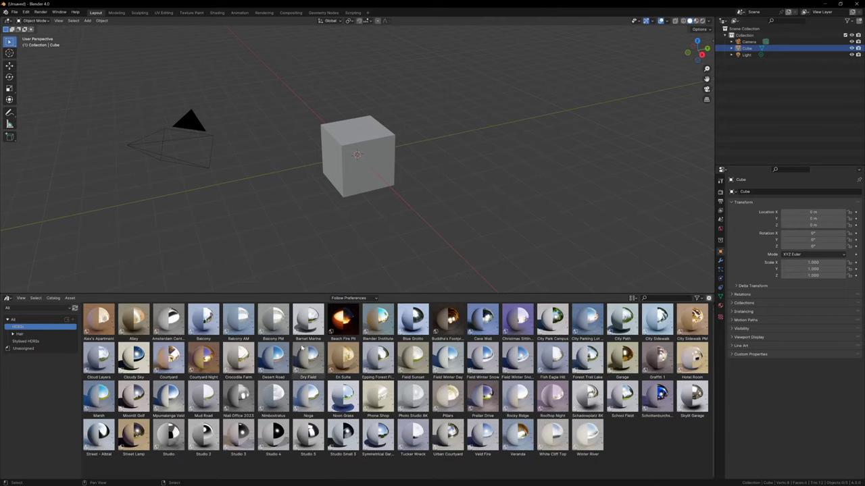
# Preview in rendered shading with Cycles on GPU, dropping En Suite and other HDRIs as world
pyautogui.click(702, 22)
pyautogui.click(720, 192)
pyautogui.click(821, 191)
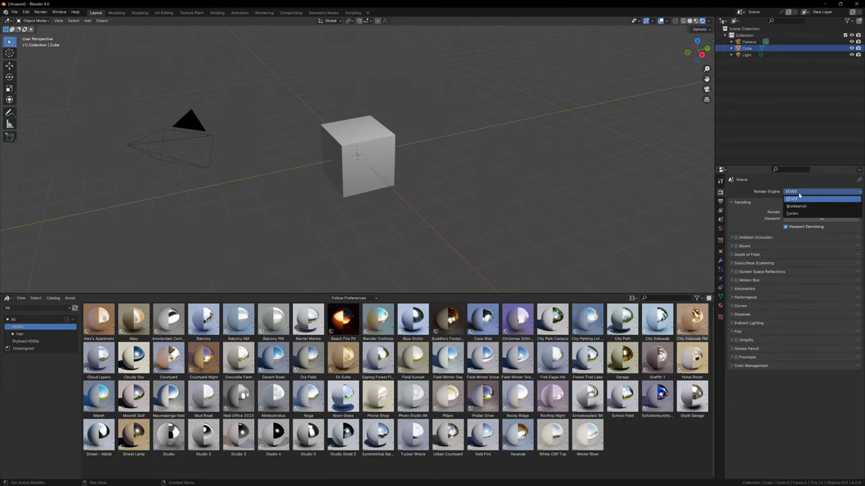
pyautogui.click(810, 215)
pyautogui.click(821, 207)
pyautogui.click(798, 222)
pyautogui.moveTo(343, 358); pyautogui.dragTo(469, 228)
pyautogui.moveTo(482, 327); pyautogui.dragTo(463, 208)
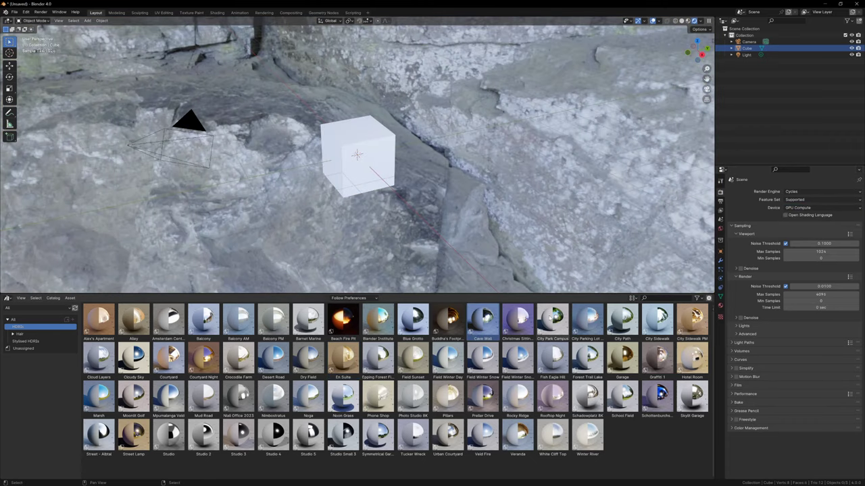